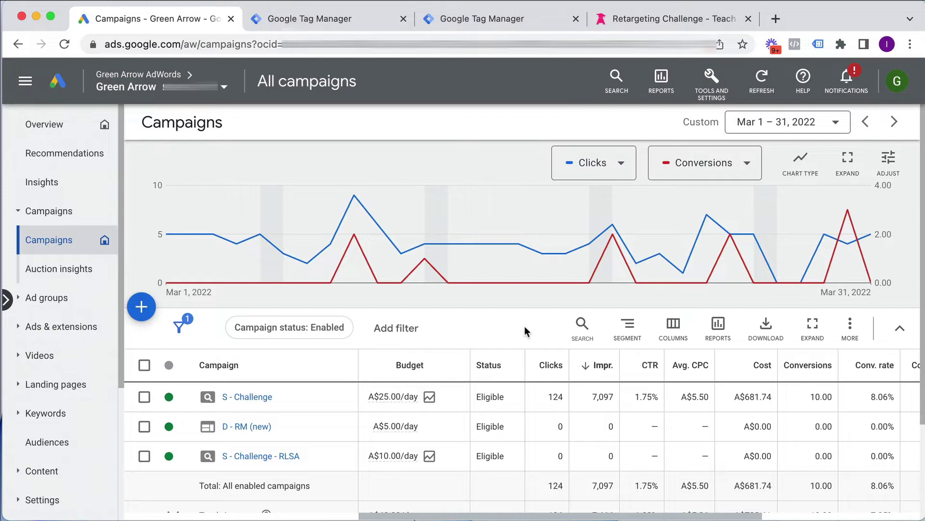
In Google Ads, go to Tools and Settings > Measurement > Conversions
click(721, 80)
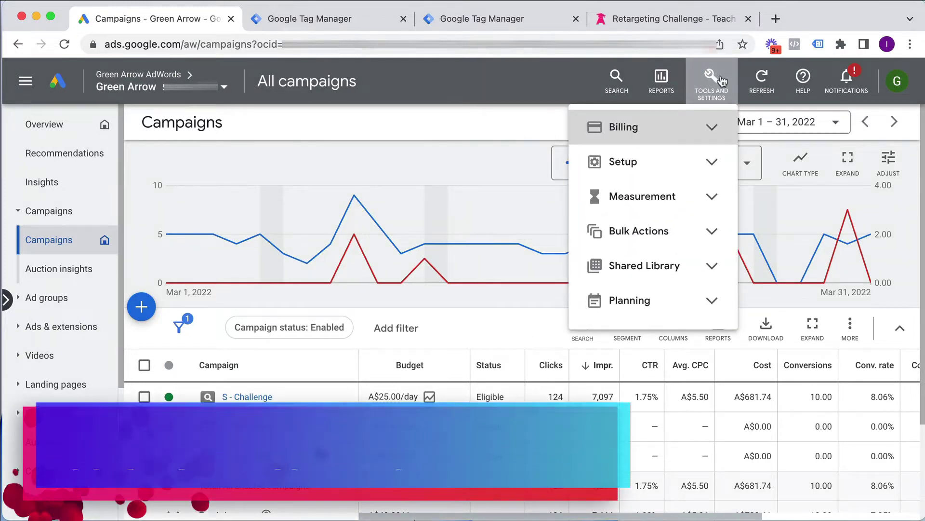
click(621, 195)
click(626, 230)
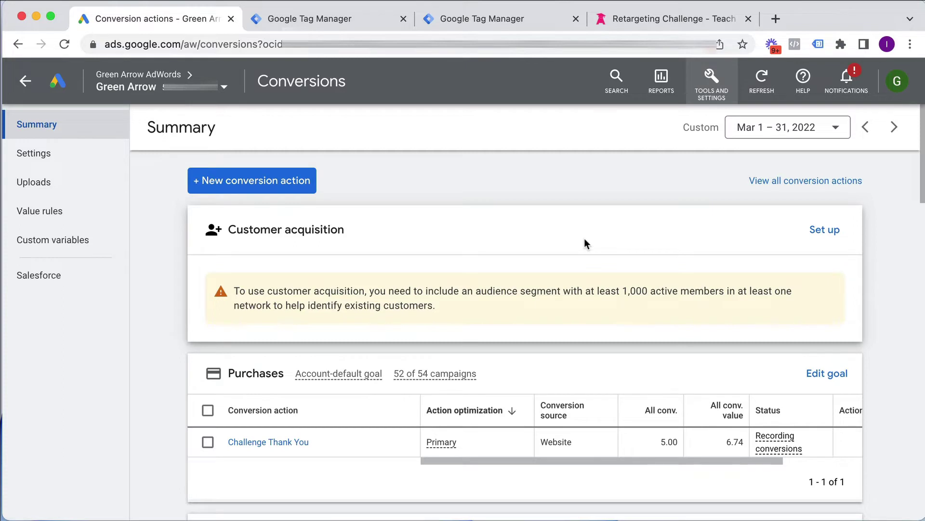
In the Challenge Thank You conversion's Tag setup, choose Use Google Tag Manager
click(278, 442)
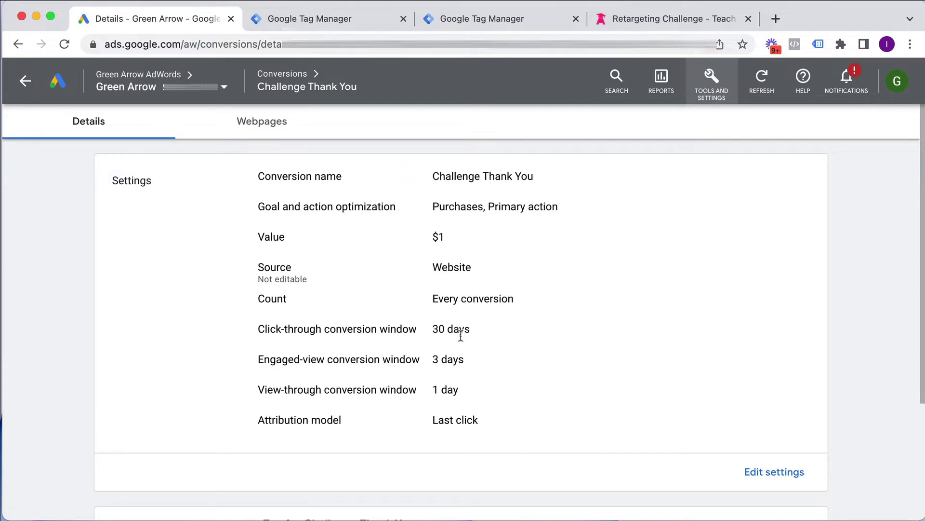
scroll(209, 246, down, 3)
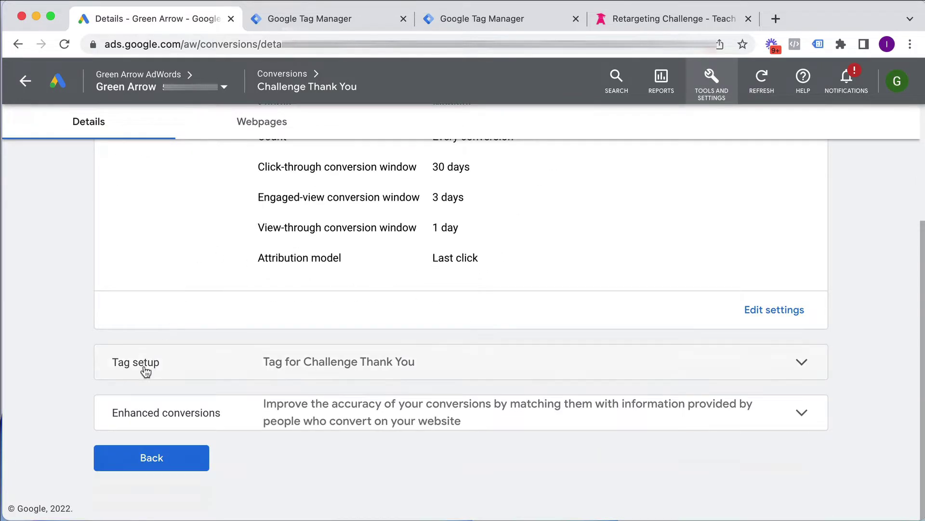
click(143, 367)
scroll(246, 345, down, 2)
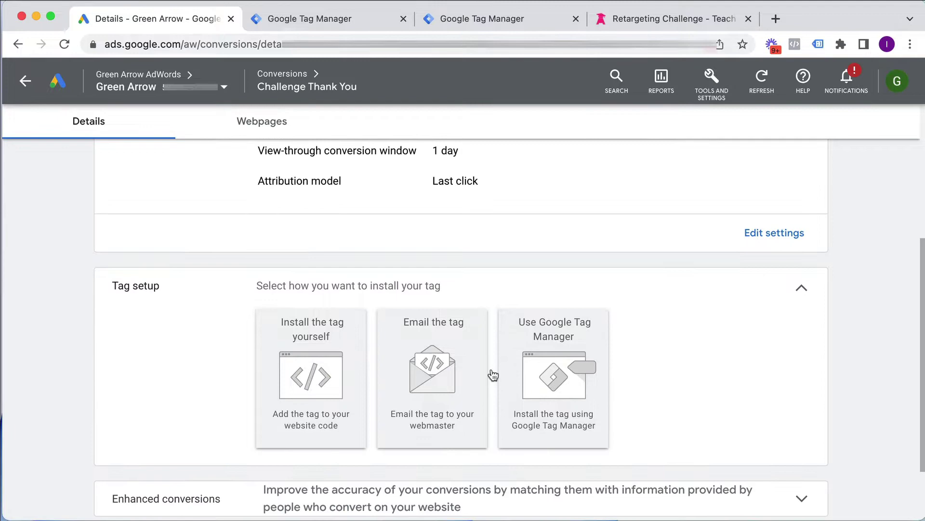
click(558, 393)
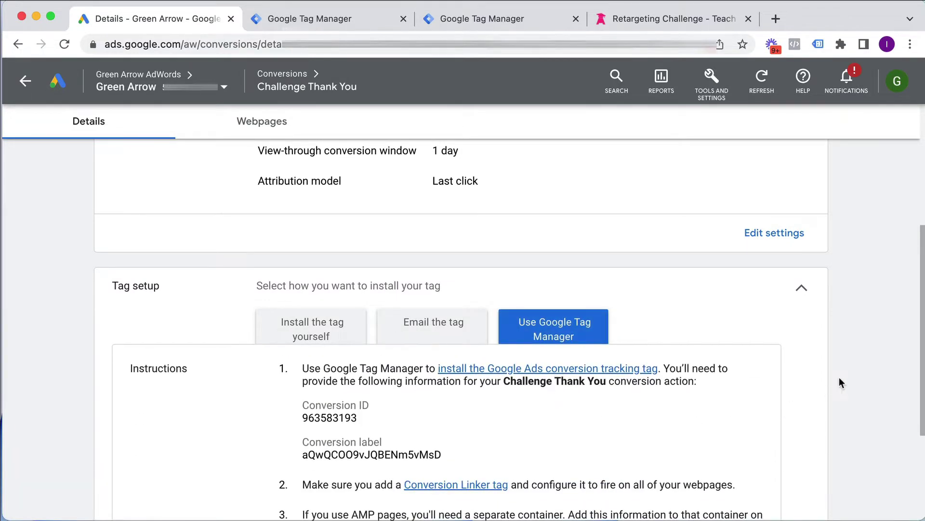
Scroll down to the Conversion ID and Conversion label values and highlight them
scroll(844, 370, down, 1)
scroll(775, 363, down, 3)
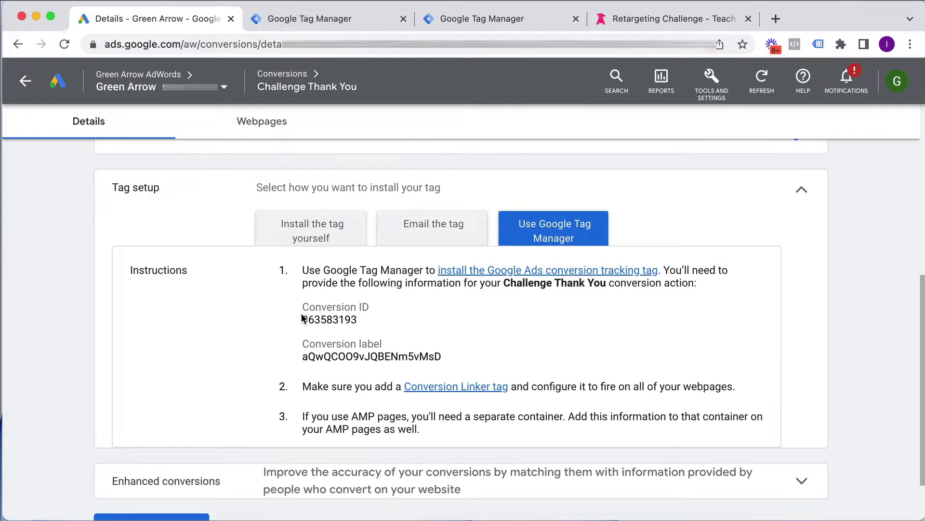
drag(303, 309, 361, 325)
drag(441, 356, 303, 361)
click(314, 351)
click(668, 21)
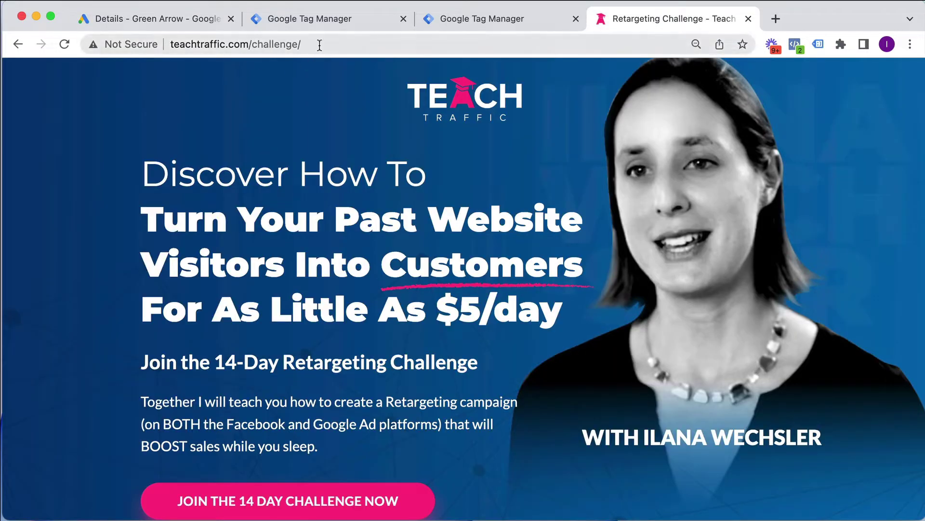
scroll(295, 259, down, 1)
scroll(295, 259, down, 3)
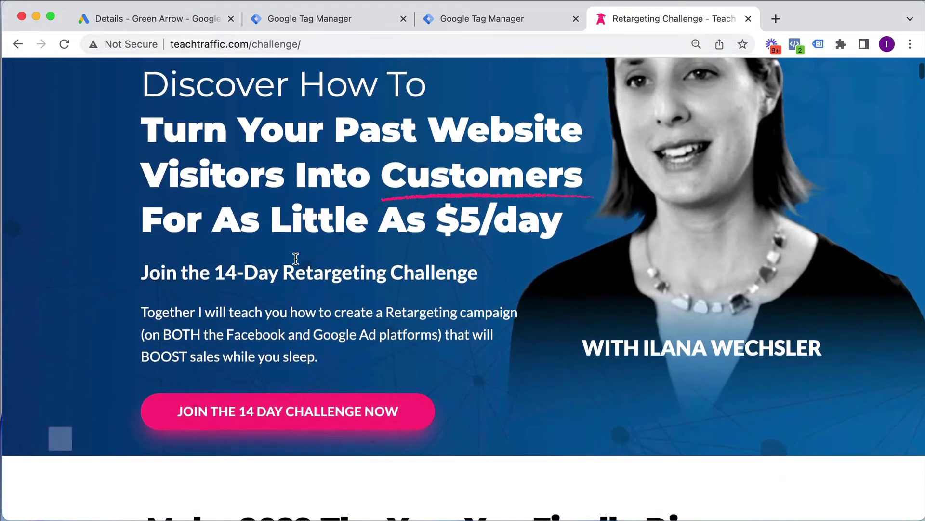
scroll(296, 258, up, 4)
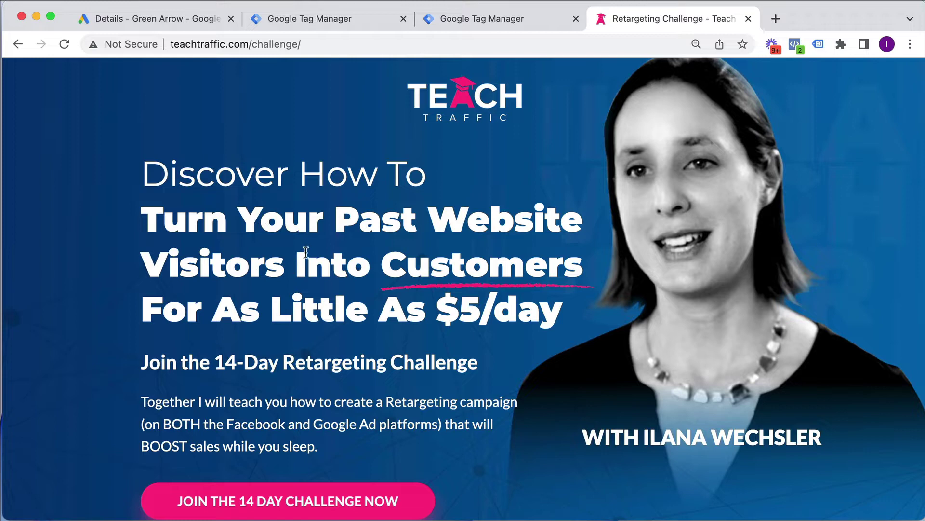
scroll(311, 252, down, 1)
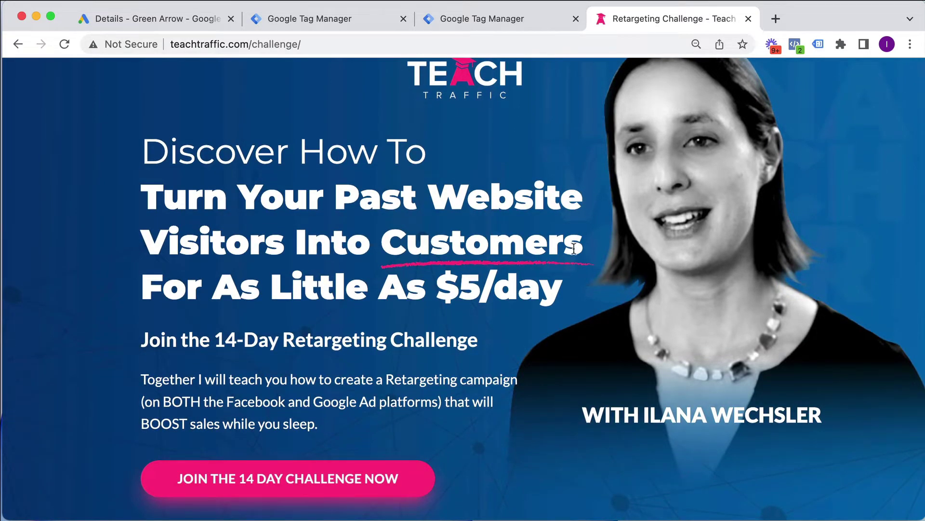
scroll(633, 255, up, 1)
click(155, 15)
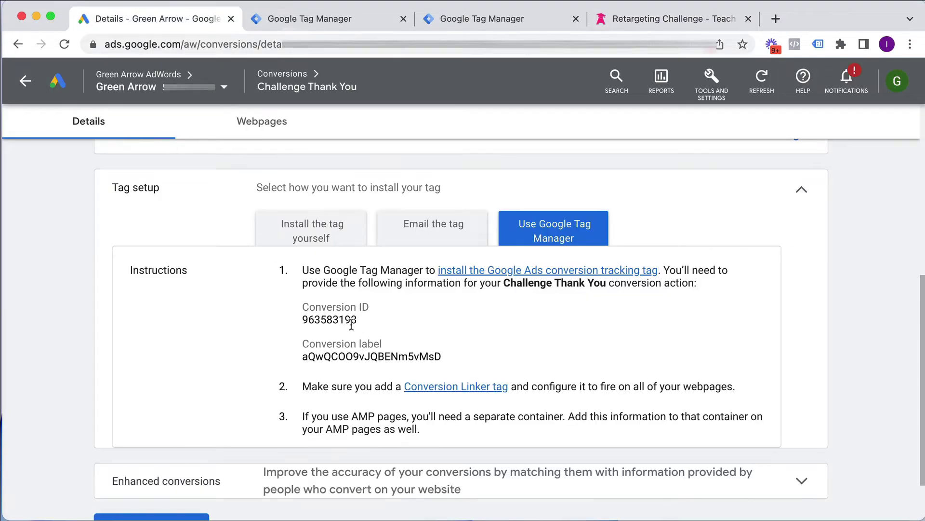
double_click(331, 319)
click(357, 369)
Add a new tag in the teachtraffic.com container named 'Google Ads Conversion - Purchase Challenge'
click(339, 20)
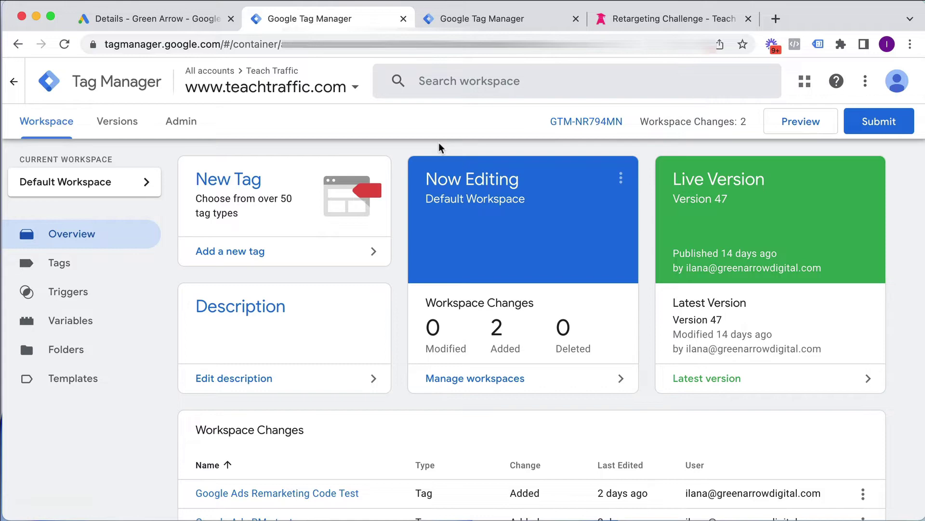
click(241, 251)
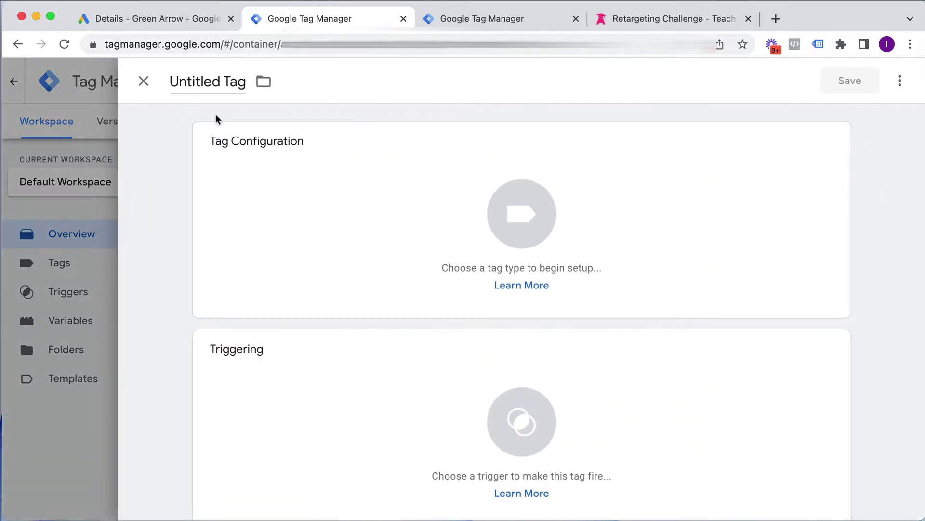
click(214, 83)
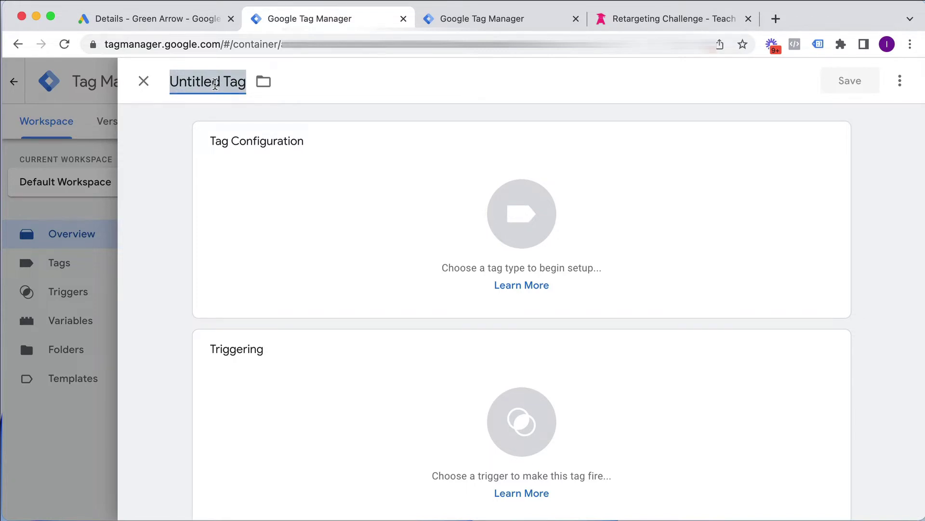
text(G)
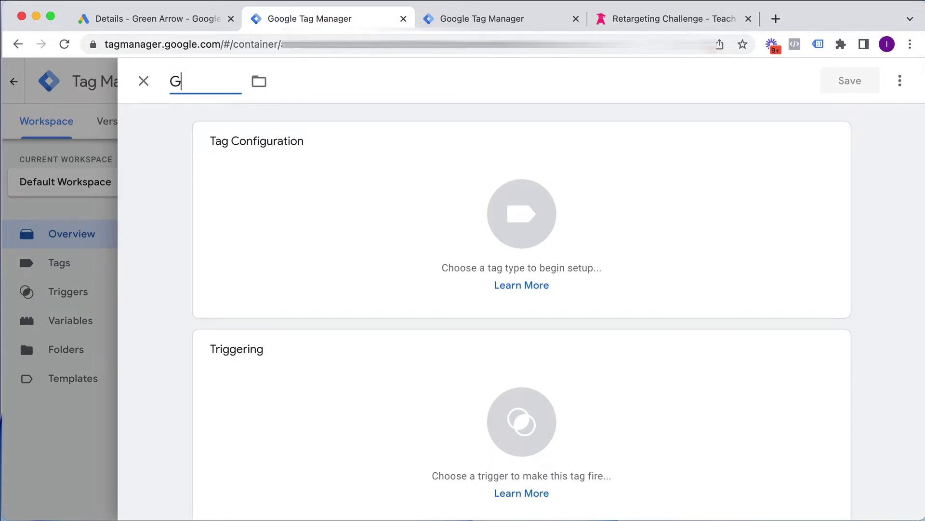
text(oogle Ads )
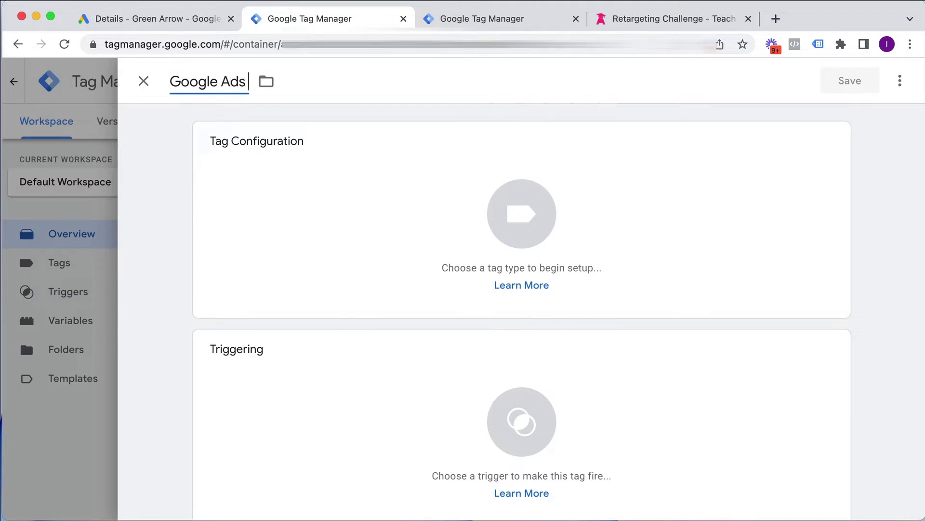
text(Conversion -)
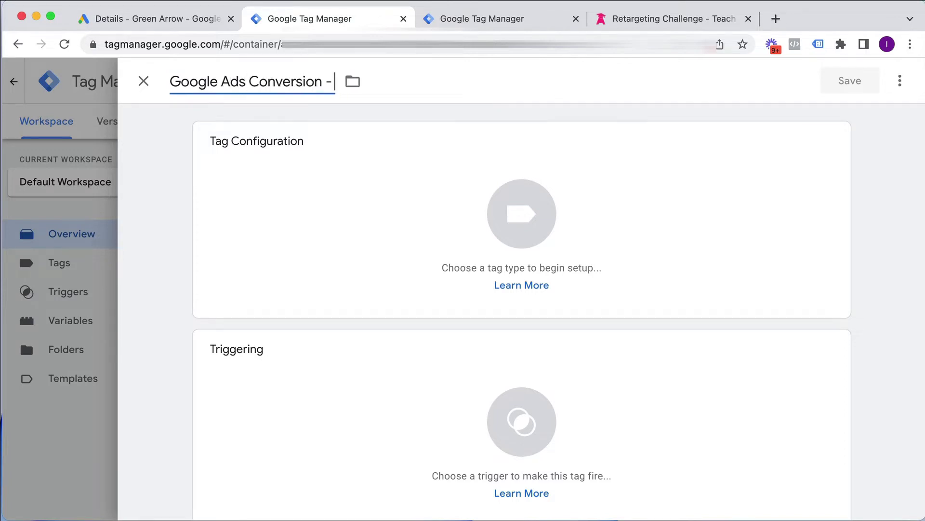
text( Purchase Challenge)
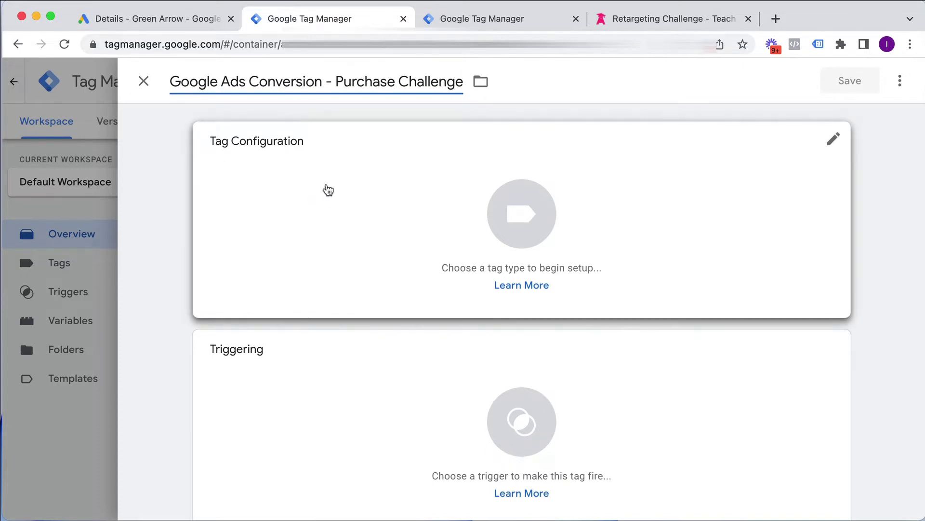
Set the tag type to Google Ads Conversion Tracking
click(362, 207)
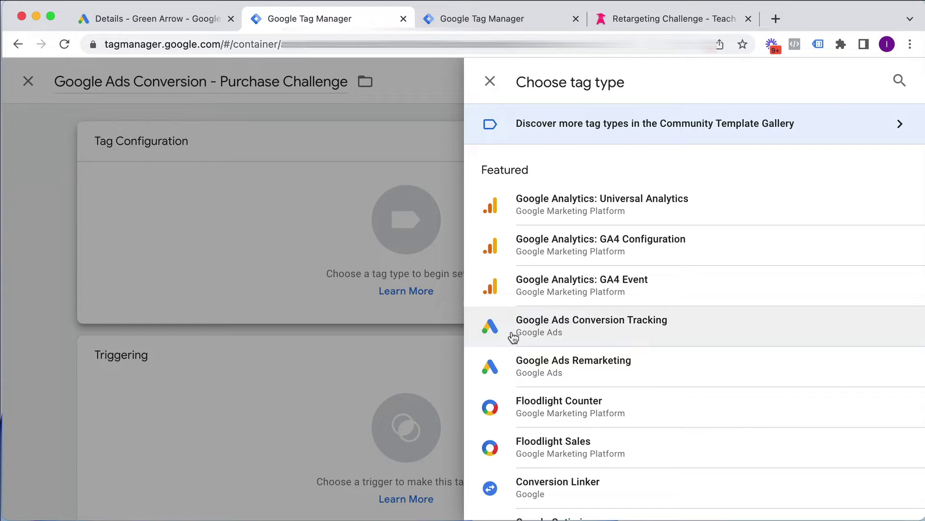
click(555, 336)
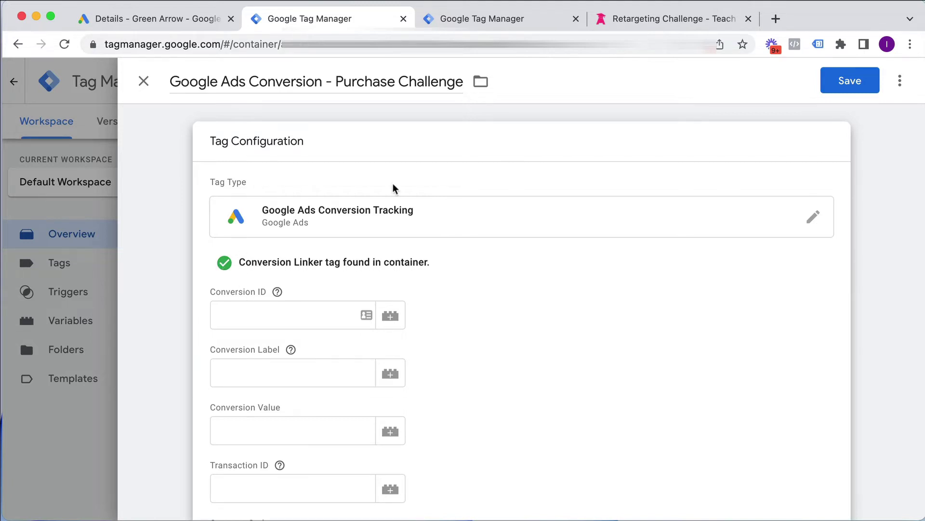
In the other container, start a new tag of type Google Ads Conversion Tracking
click(482, 19)
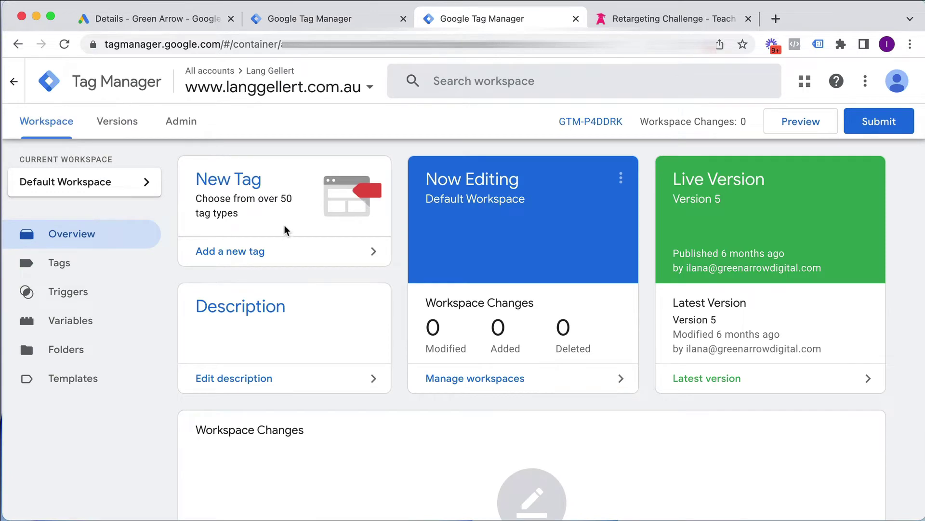
click(238, 259)
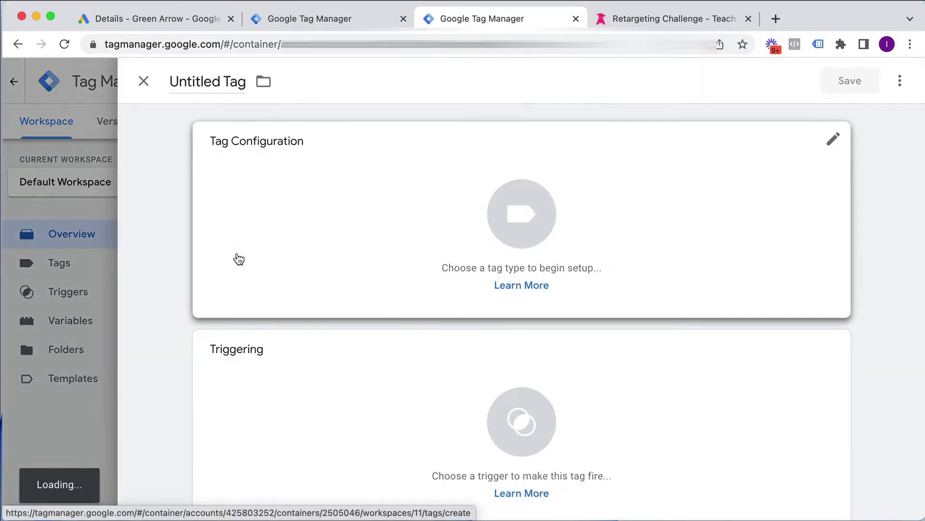
click(275, 234)
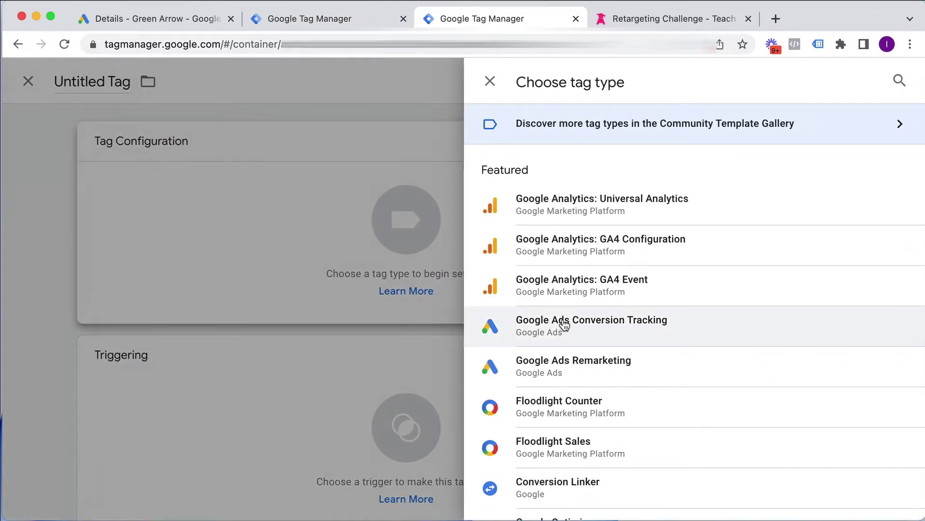
click(563, 323)
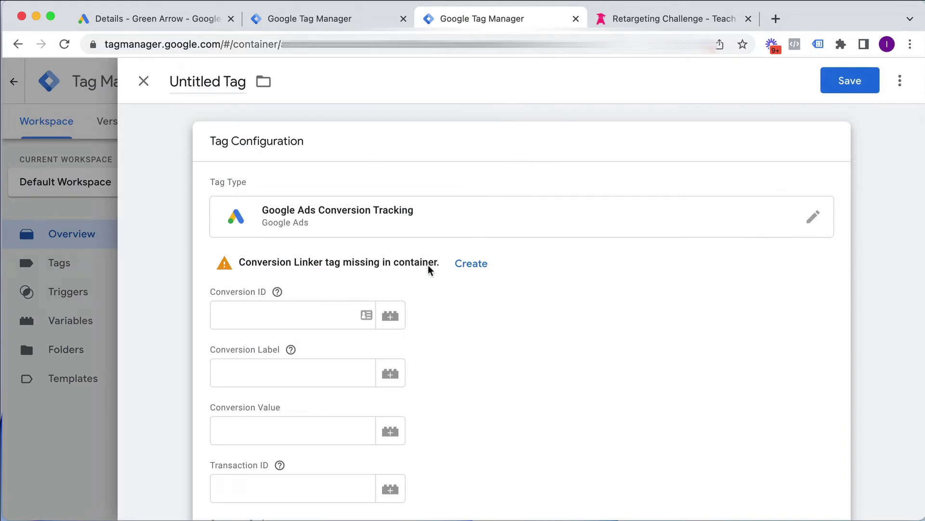
Create the missing Conversion Linker tag, name it 'Conversion Linker' and save it
click(479, 269)
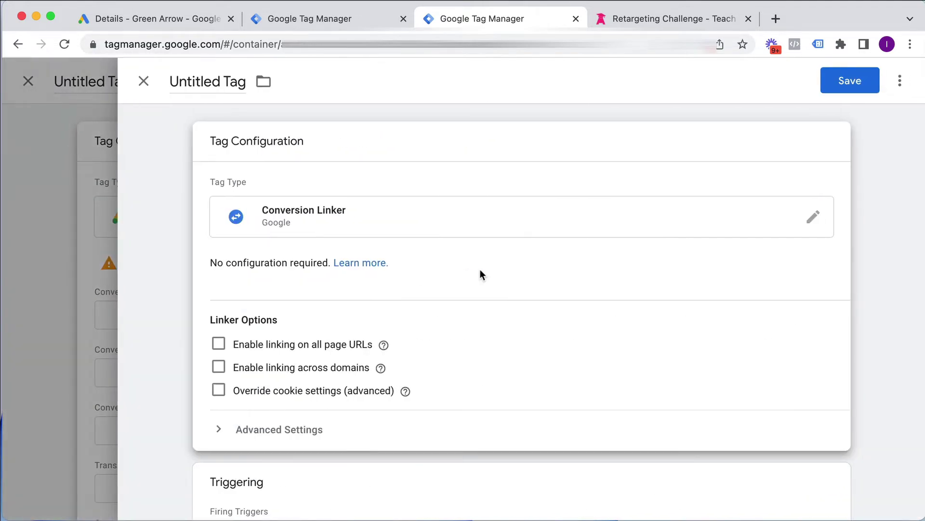
triple_click(206, 82)
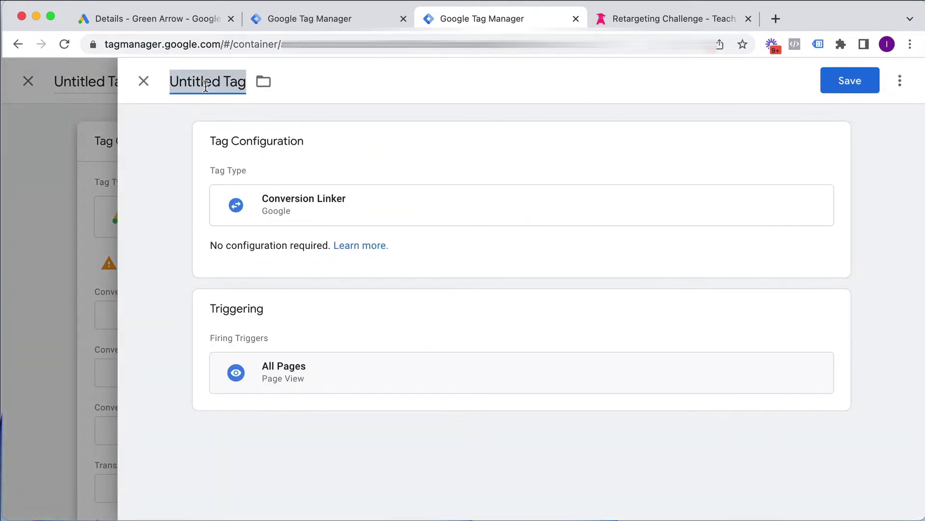
text(Conversion Linker)
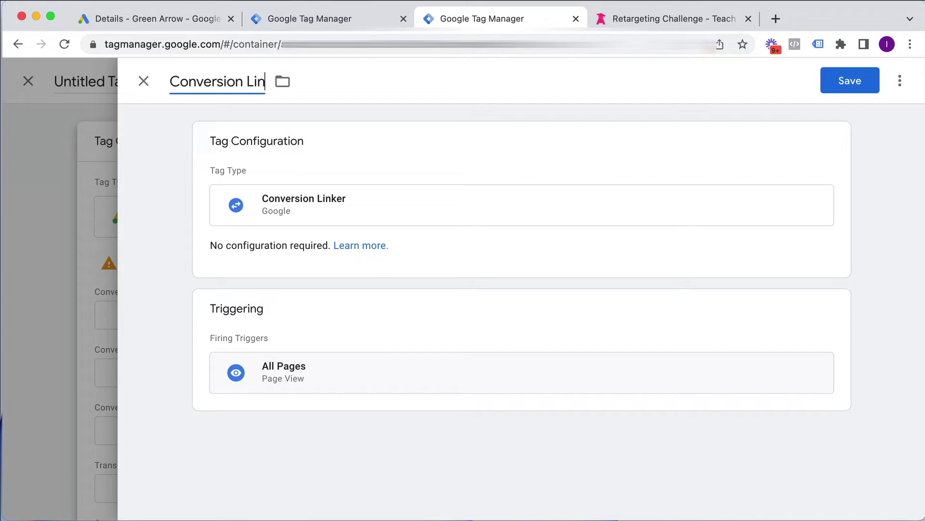
click(842, 83)
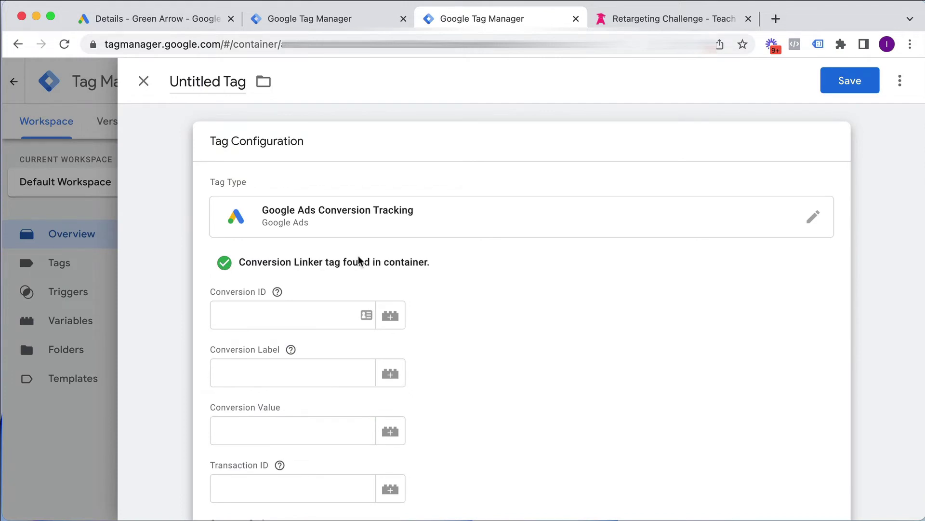
Copy the Conversion ID from Google Ads into the tag's Conversion ID field
click(325, 15)
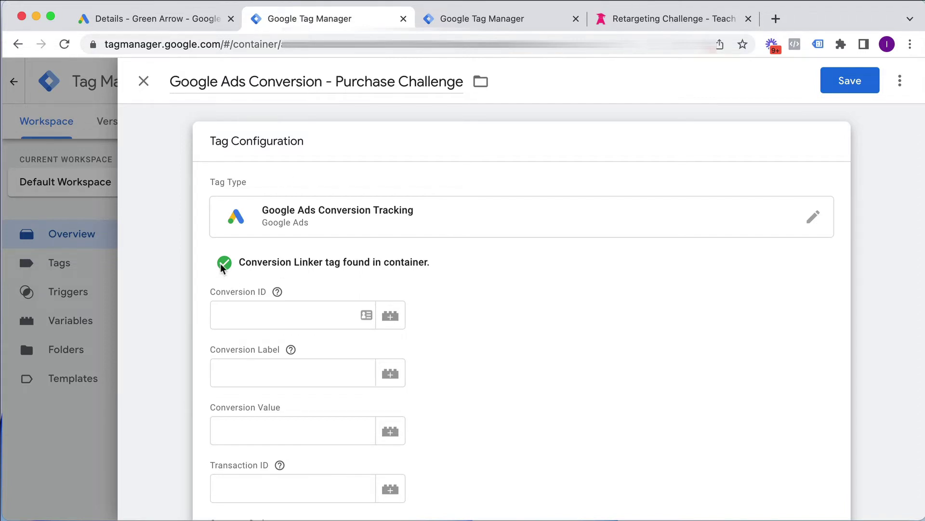
click(236, 321)
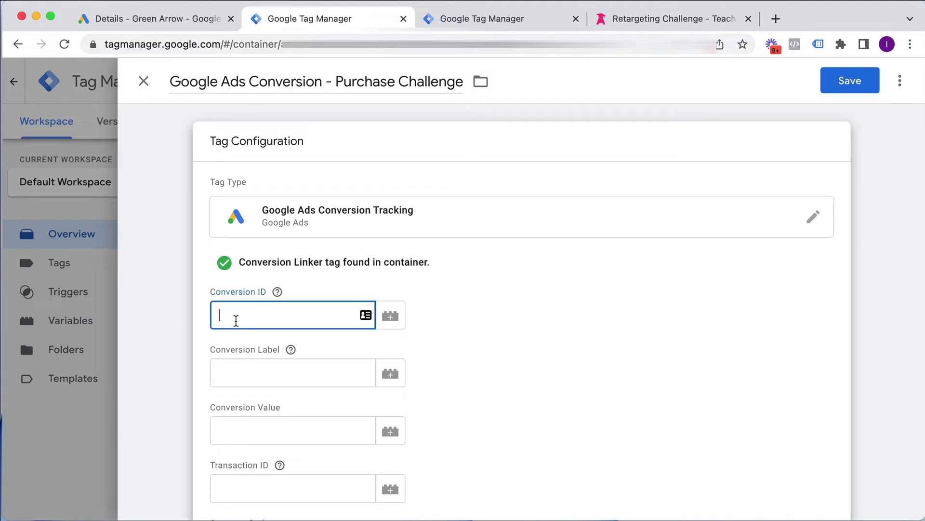
click(234, 372)
click(166, 23)
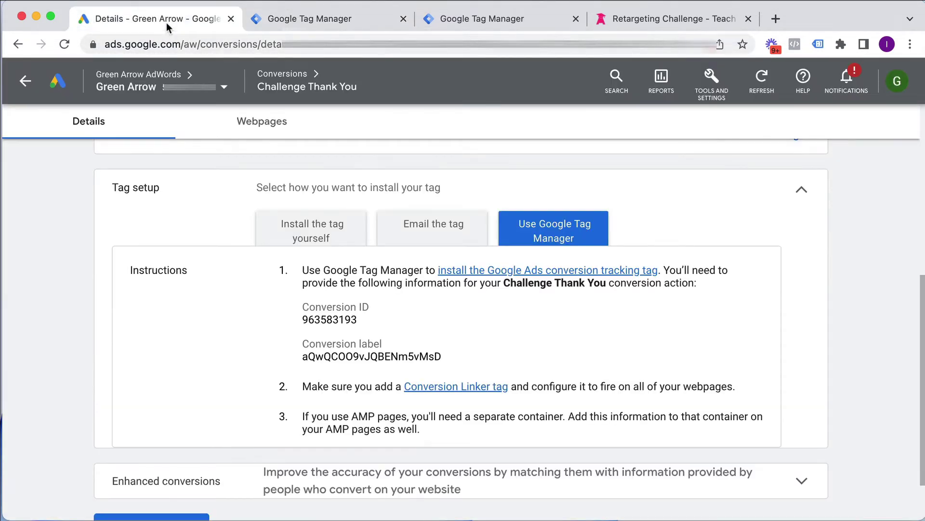
double_click(320, 320)
key(super+c)
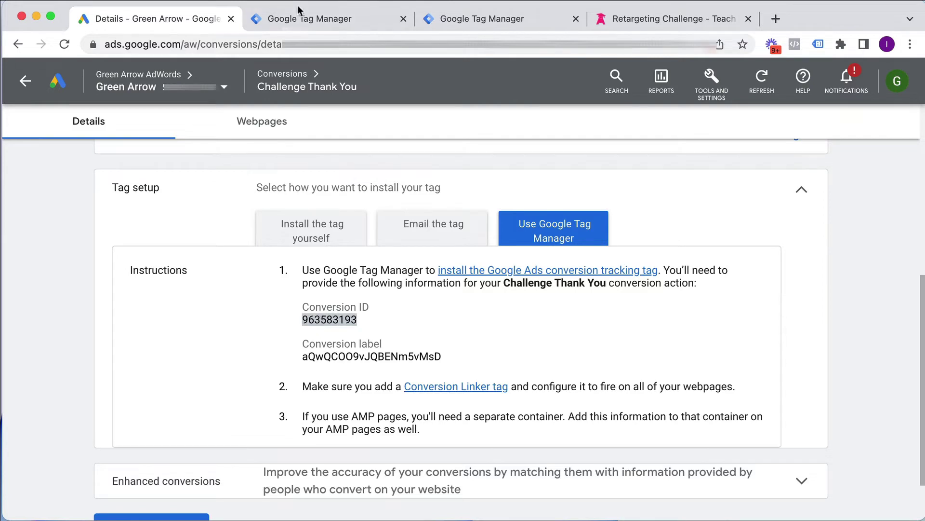
click(297, 11)
key(super+v)
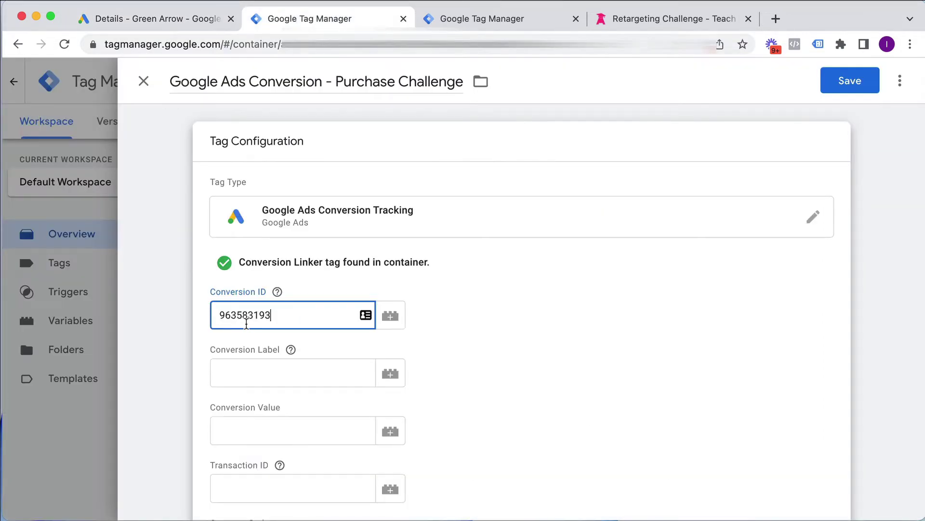
Copy the conversion label from Google Ads into the tag's Conversion Label field
click(135, 18)
double_click(340, 356)
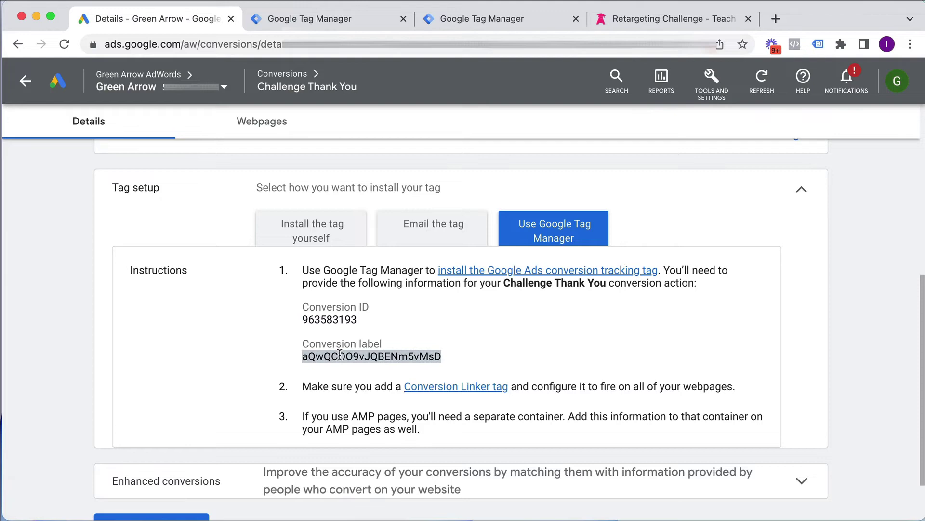
key(super+c)
click(290, 19)
click(263, 380)
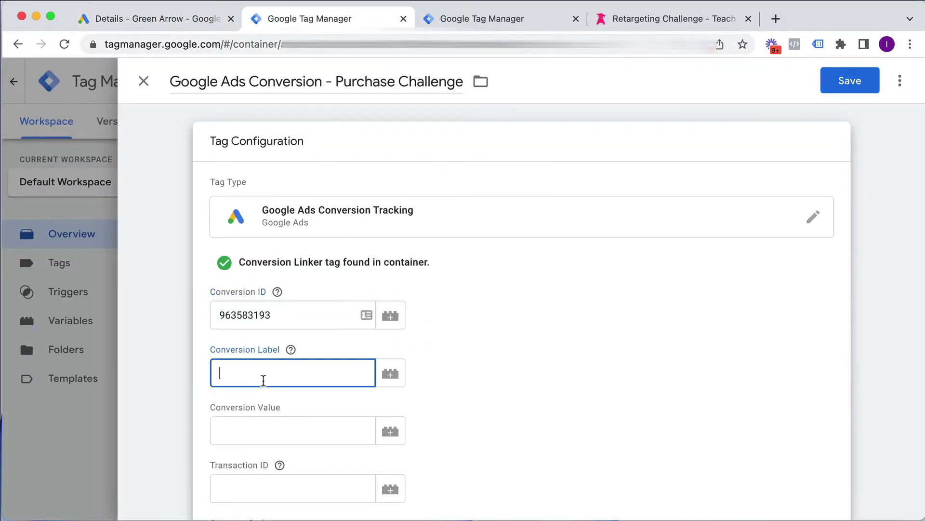
key(super+v)
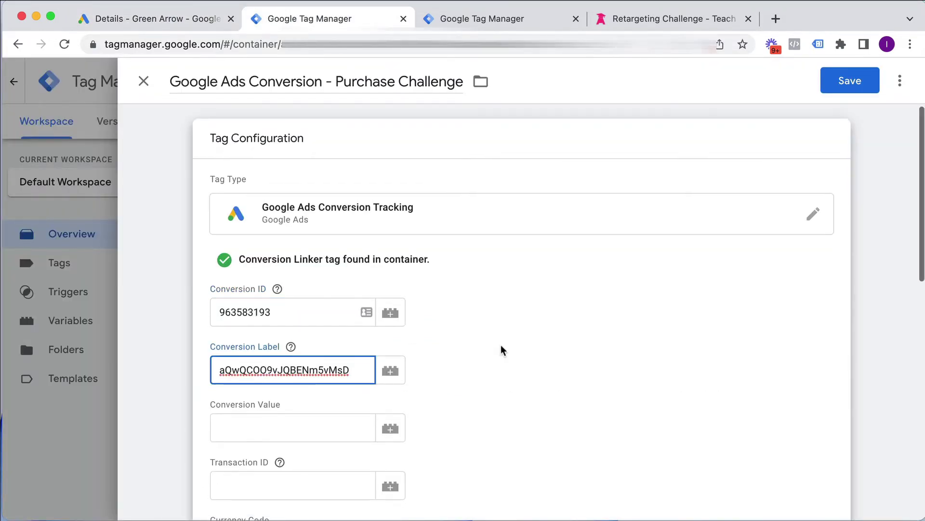
Scroll to the tag's Triggering section and bring up the trigger chooser
scroll(502, 346, down, 10)
scroll(501, 345, down, 3)
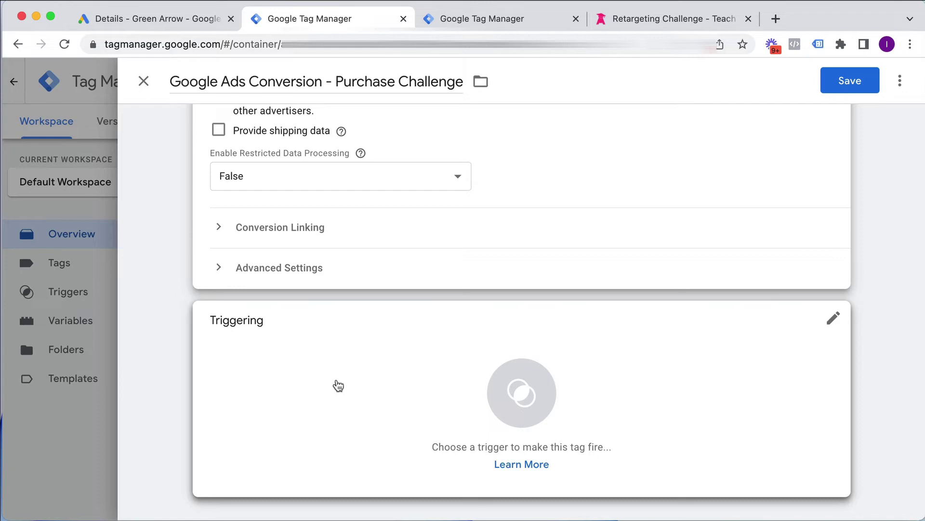
click(338, 385)
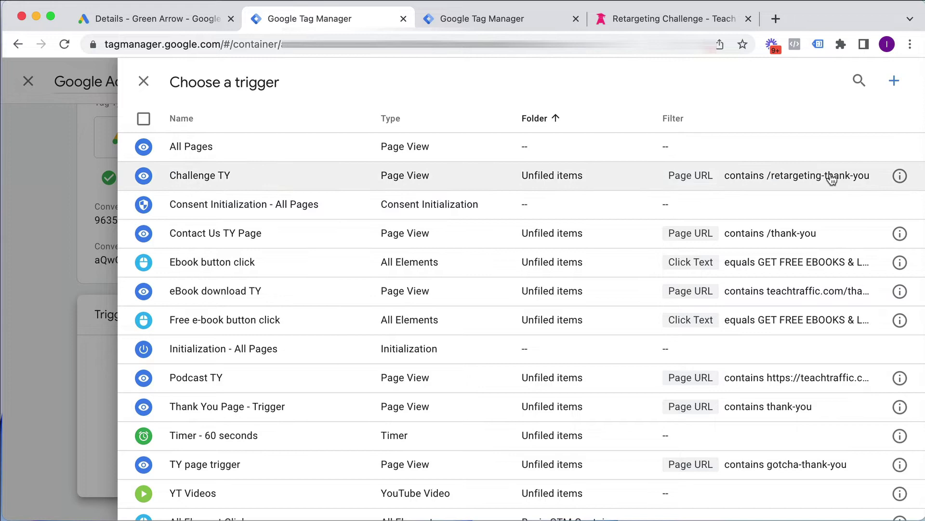
Start a new trigger with the + button in Choose a trigger
click(894, 82)
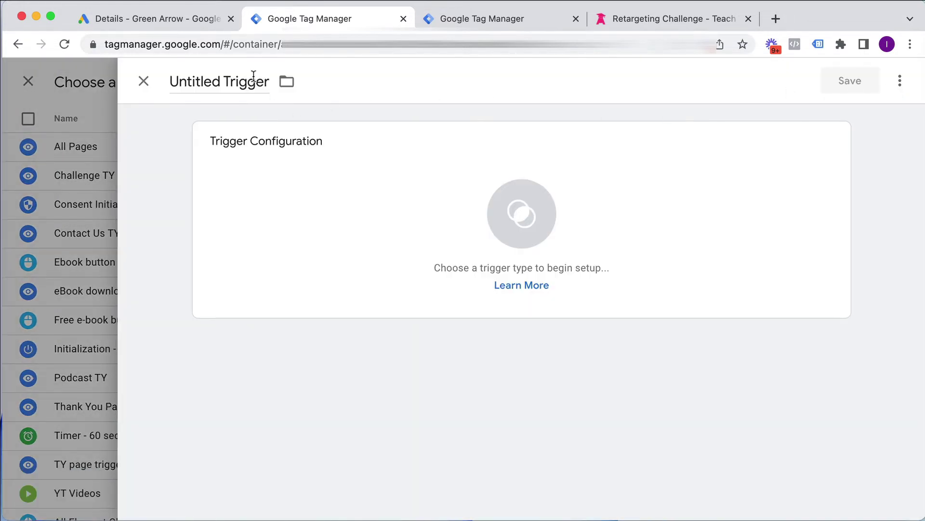
Name the new trigger 'Purchase Challenge TY Page' and make it a Page View trigger
click(253, 77)
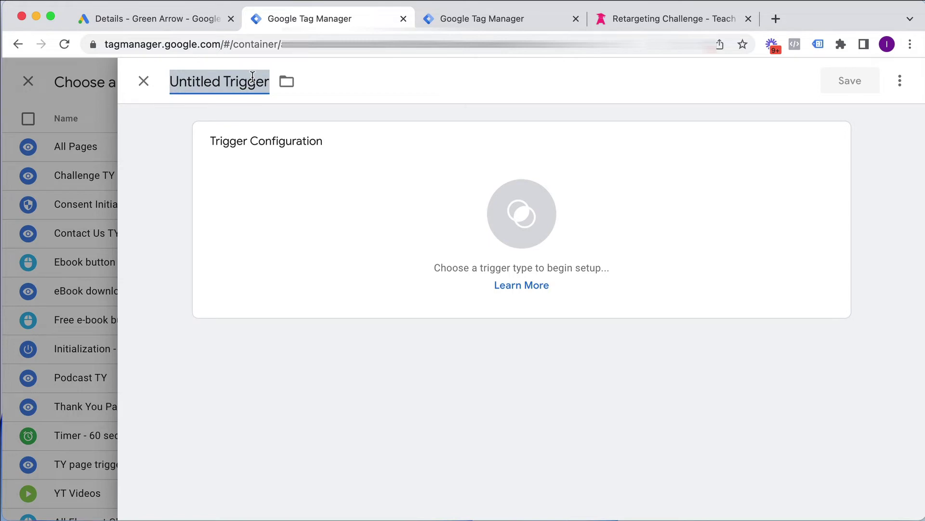
text(Purchase Chal)
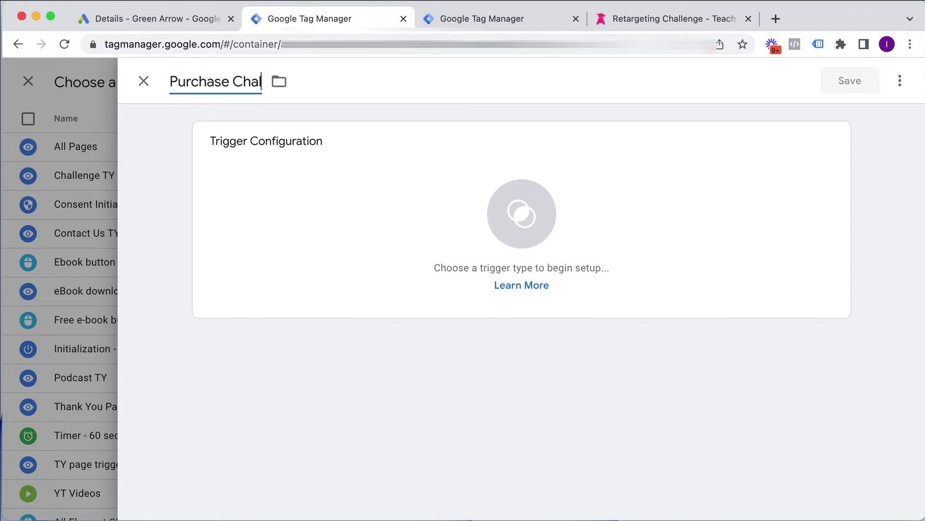
text(lenge TY Page)
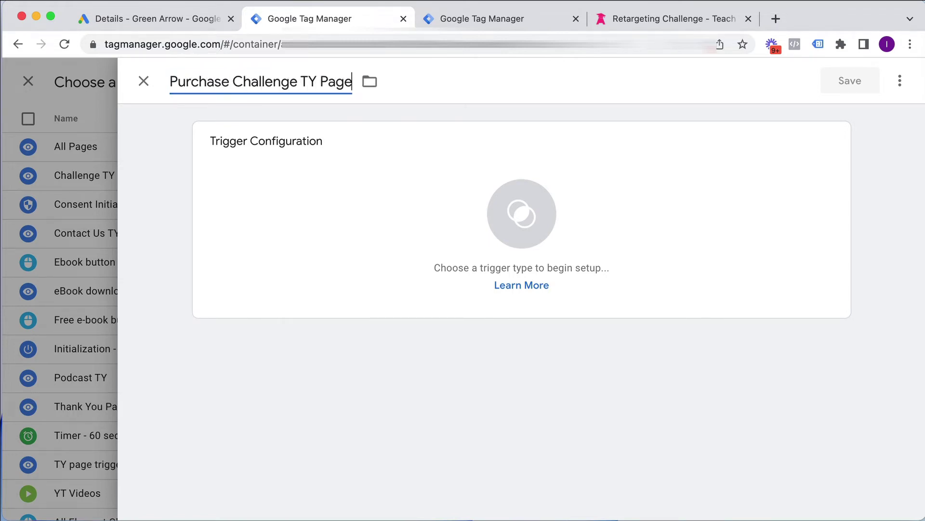
click(327, 218)
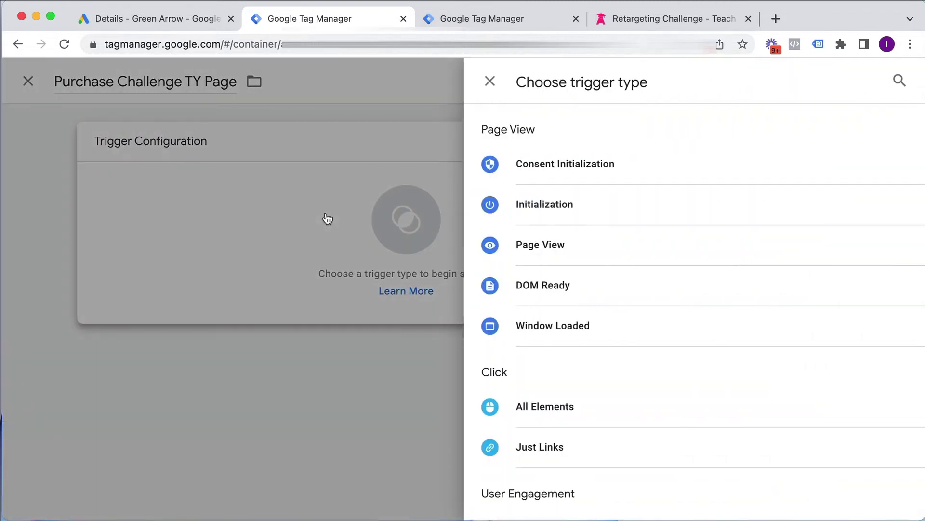
click(562, 245)
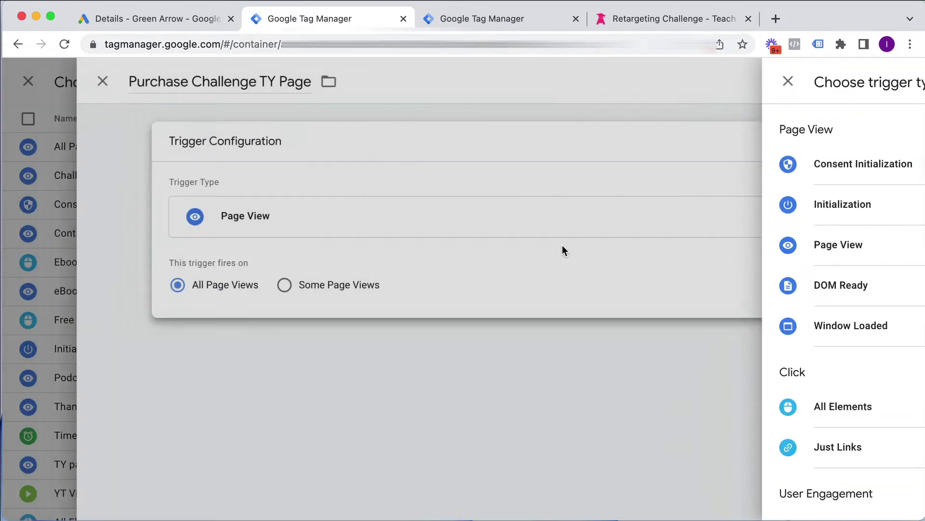
Fire it on Some Page Views where Page URL contains /retargeting-thankyou, then close without saving
click(348, 289)
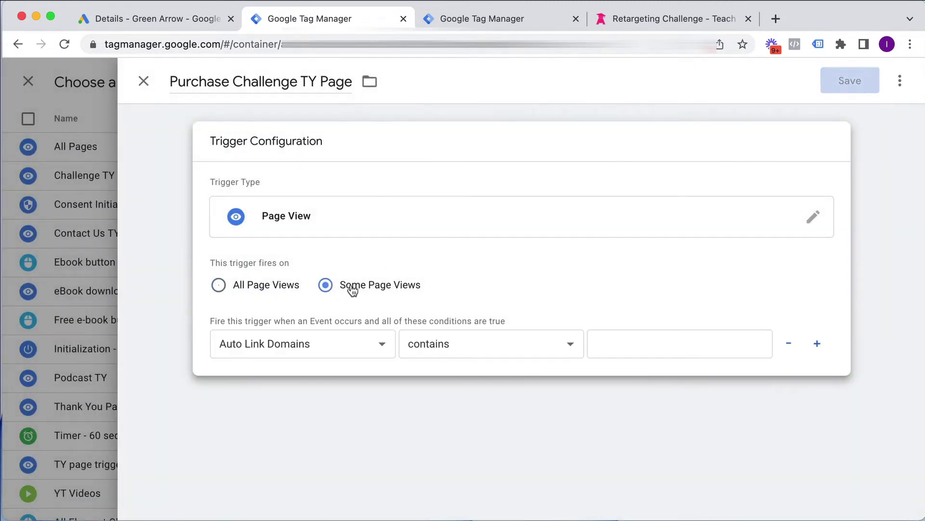
click(301, 345)
scroll(264, 371, down, 15)
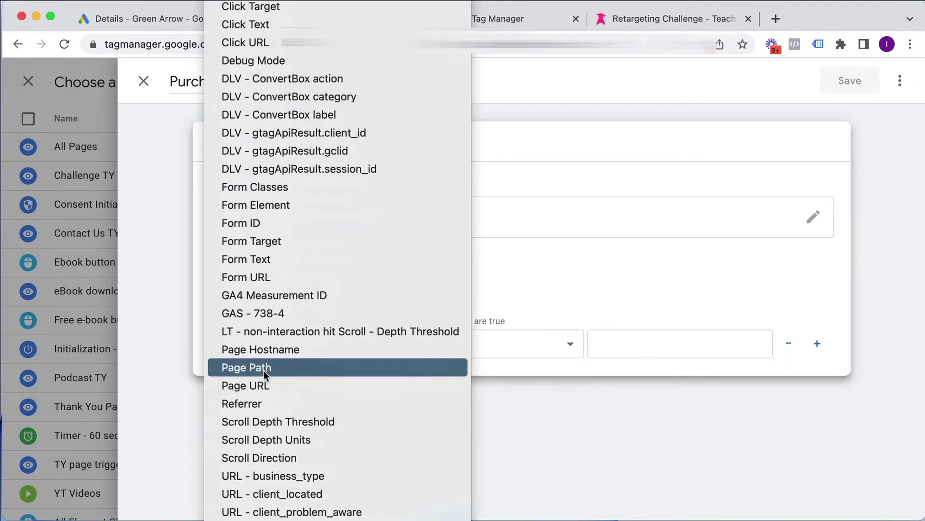
click(263, 338)
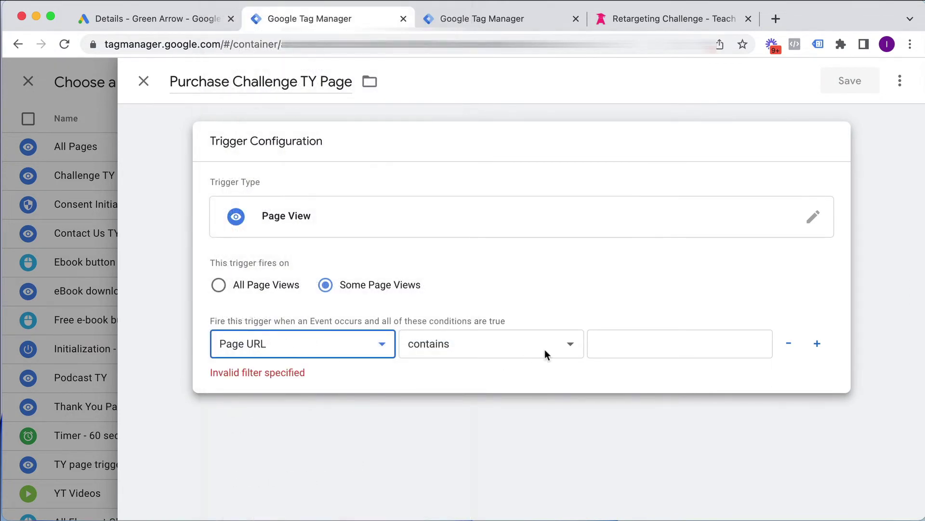
click(621, 344)
text(/)
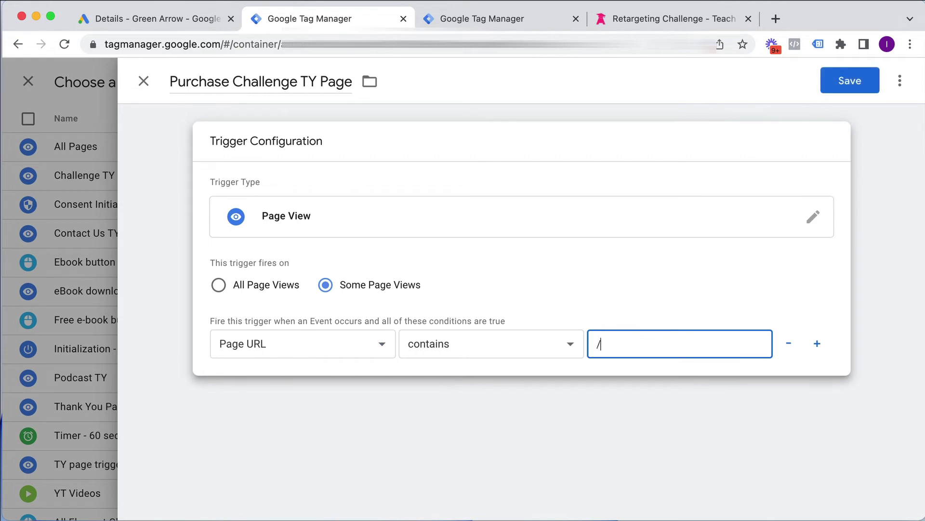
text(retargeting-thankyou)
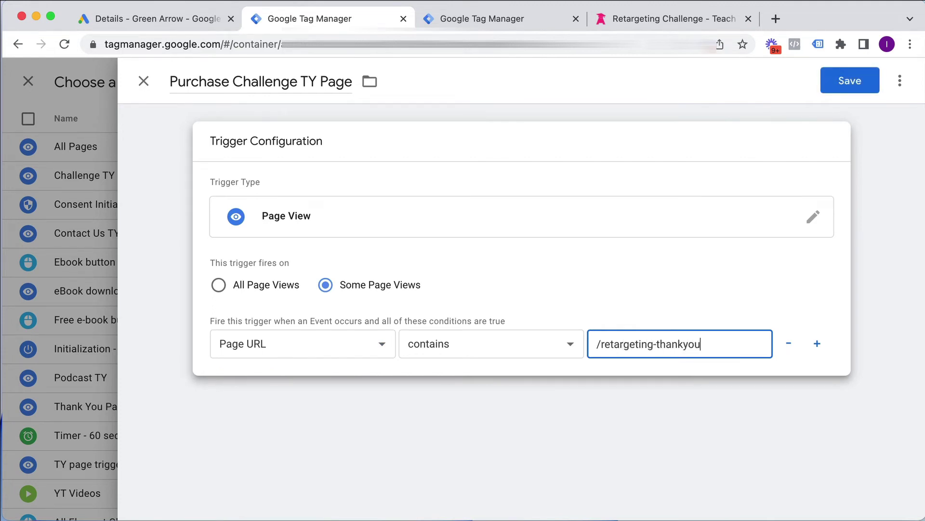
drag(700, 345, 598, 345)
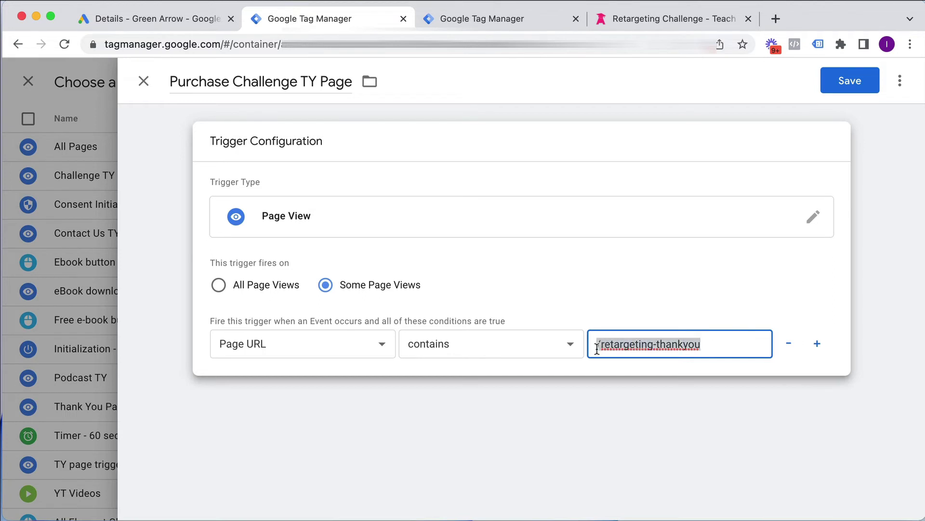
click(614, 346)
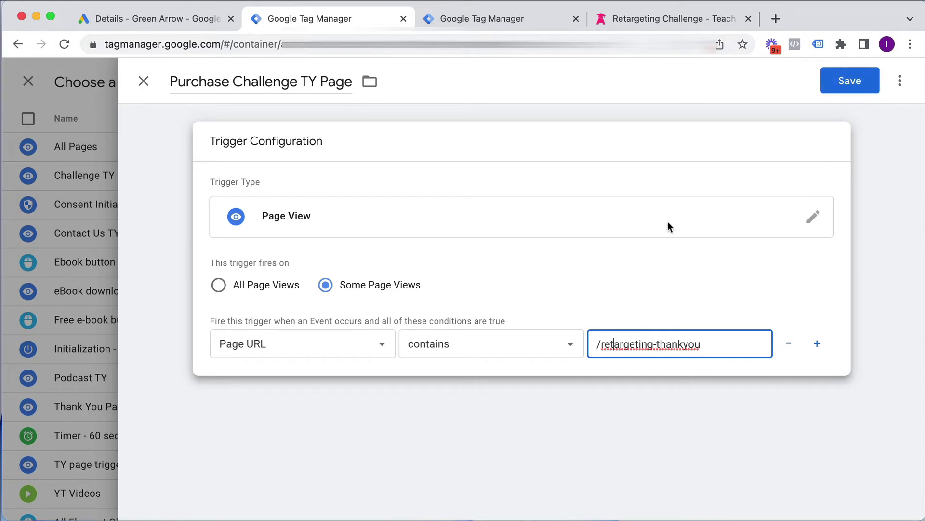
click(149, 90)
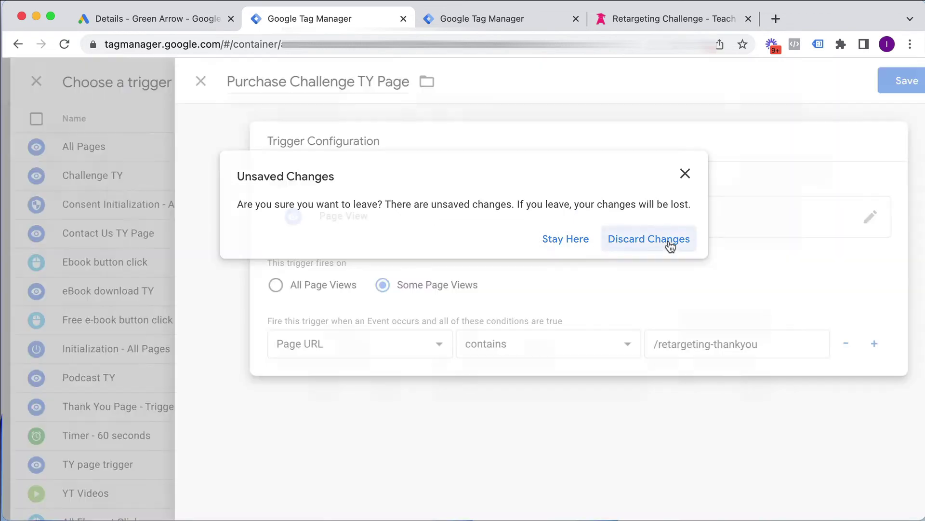
Discard the new trigger, assign Challenge TY as the tag's trigger, and save the tag
click(672, 242)
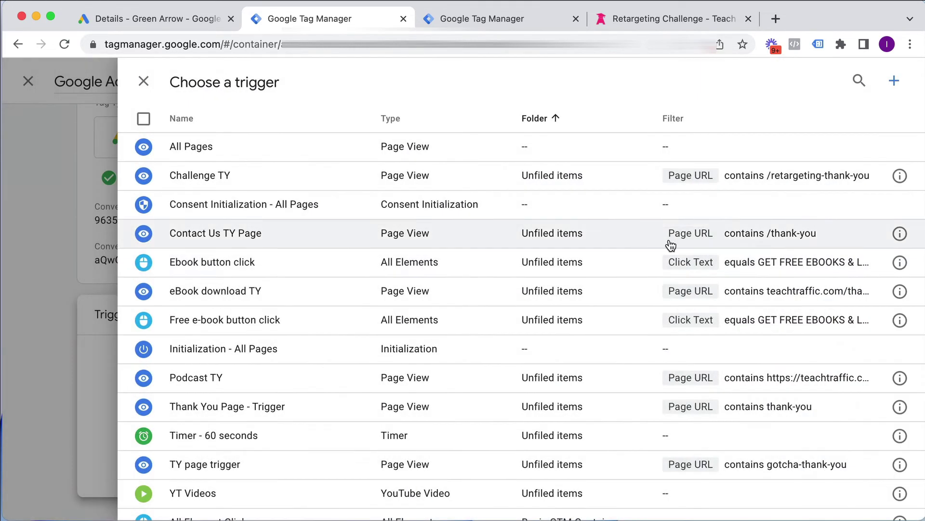
click(200, 176)
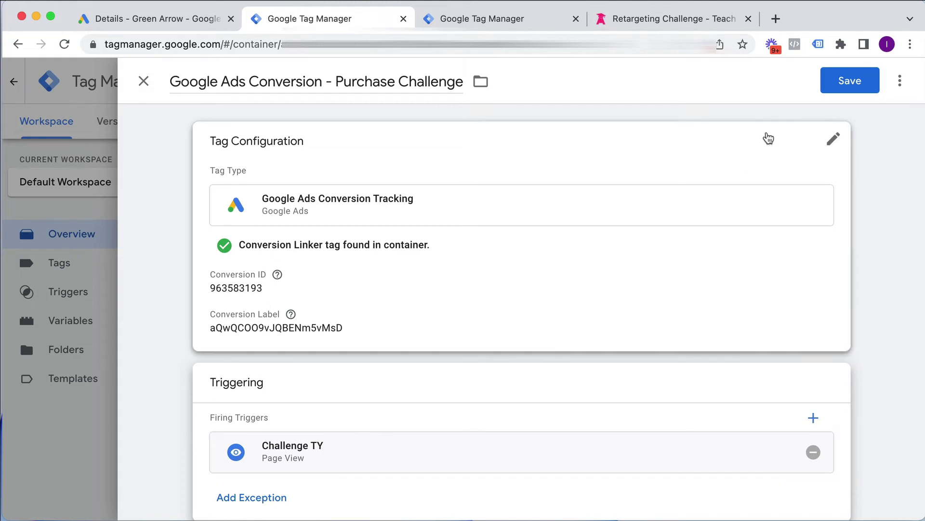
click(849, 83)
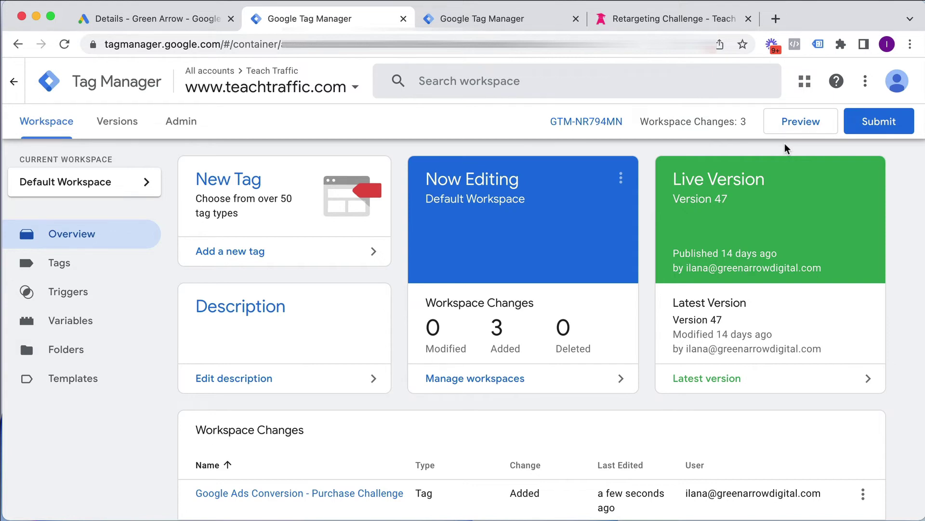
click(803, 124)
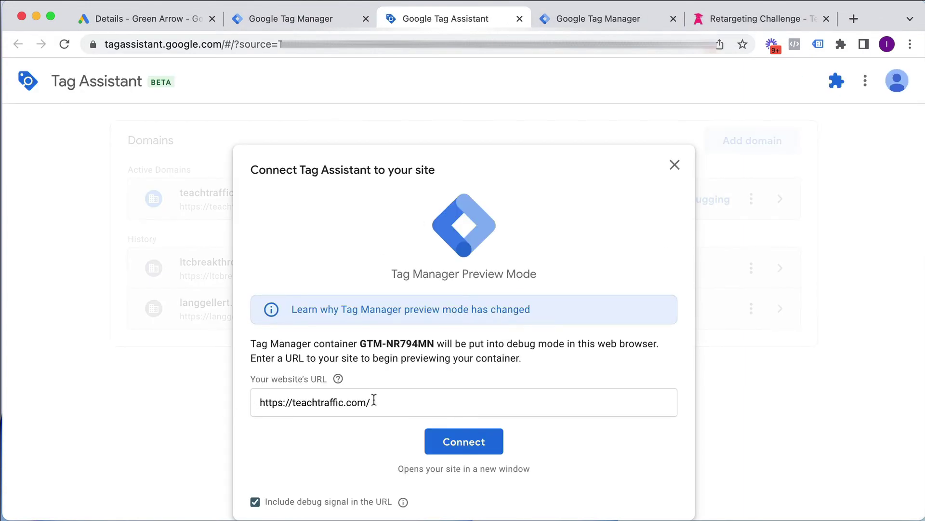
click(383, 406)
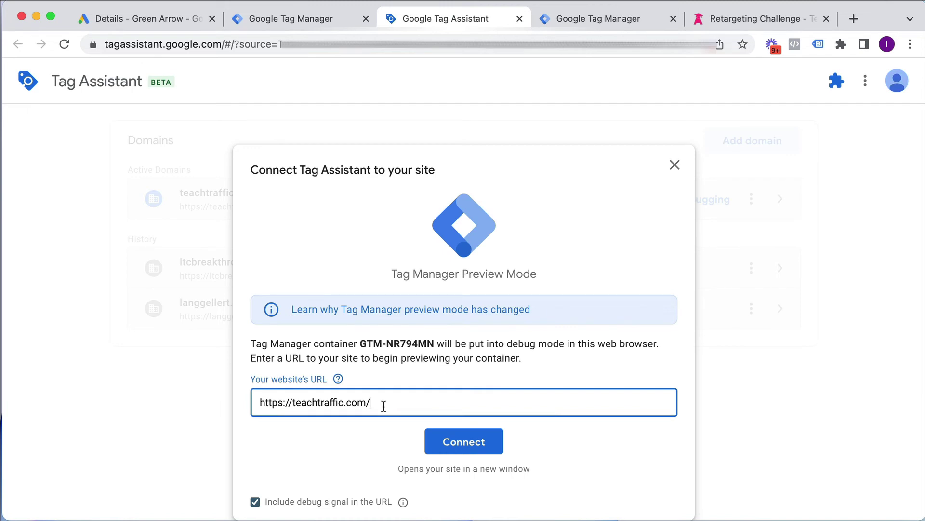
click(478, 452)
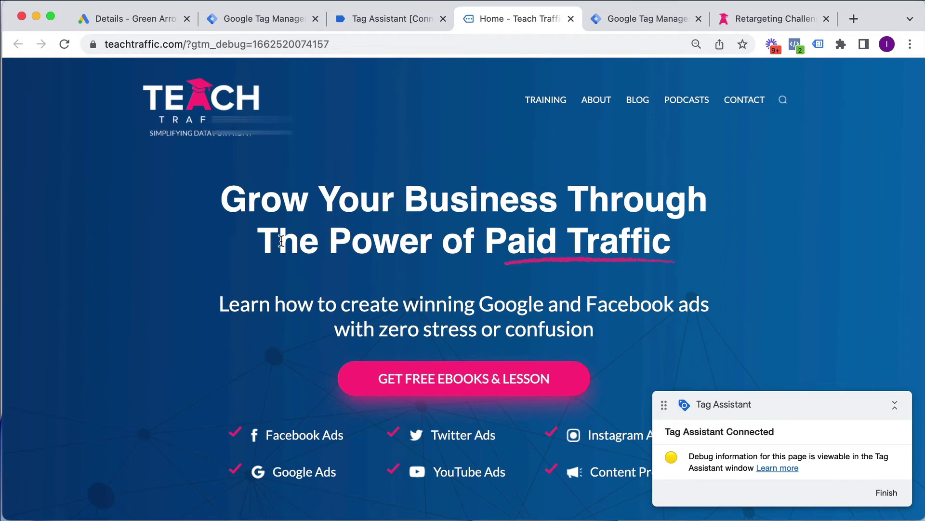
Dismiss the Connected notice, review the home page's Tags Fired list, and return to the Teach Traffic home page
click(393, 20)
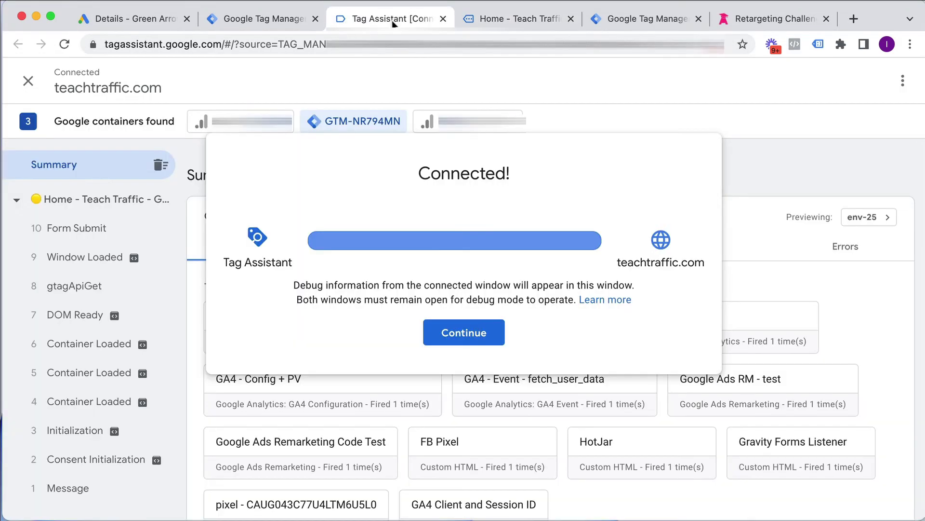
click(452, 338)
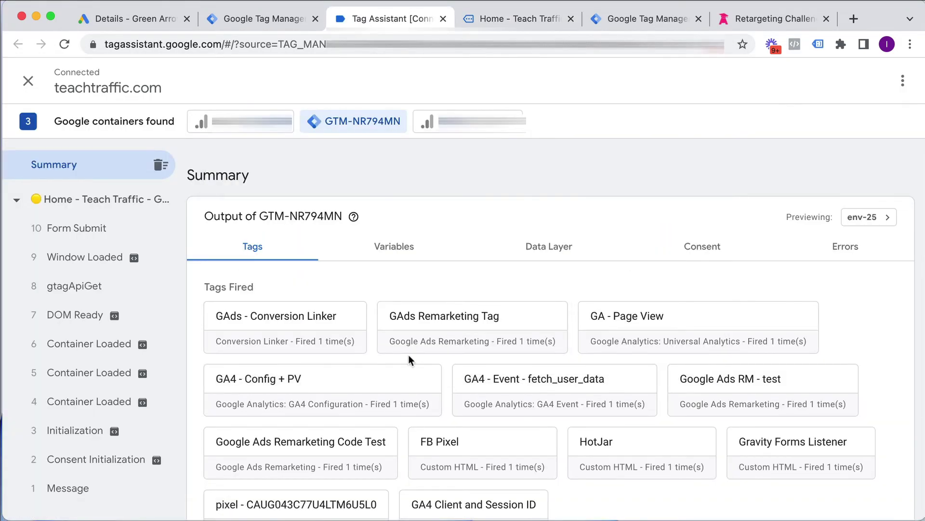
scroll(409, 357, down, 1)
scroll(409, 354, down, 3)
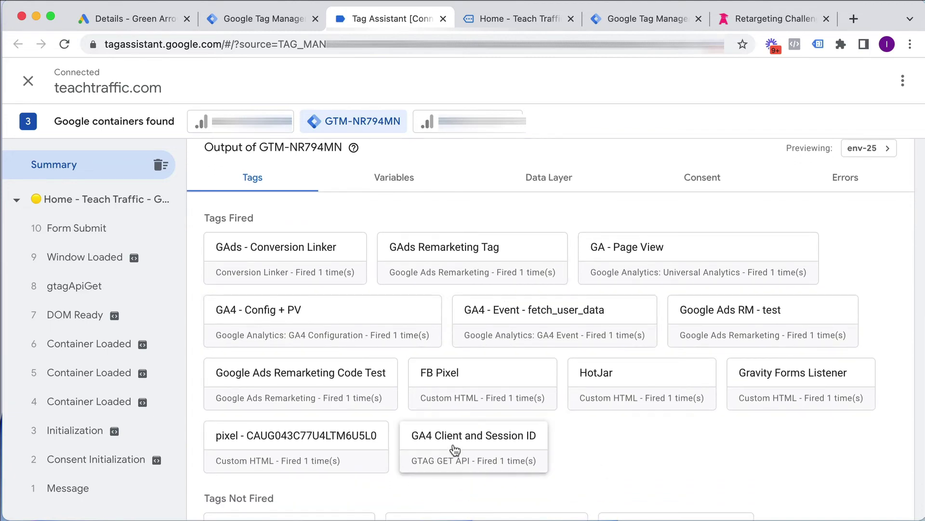
click(508, 13)
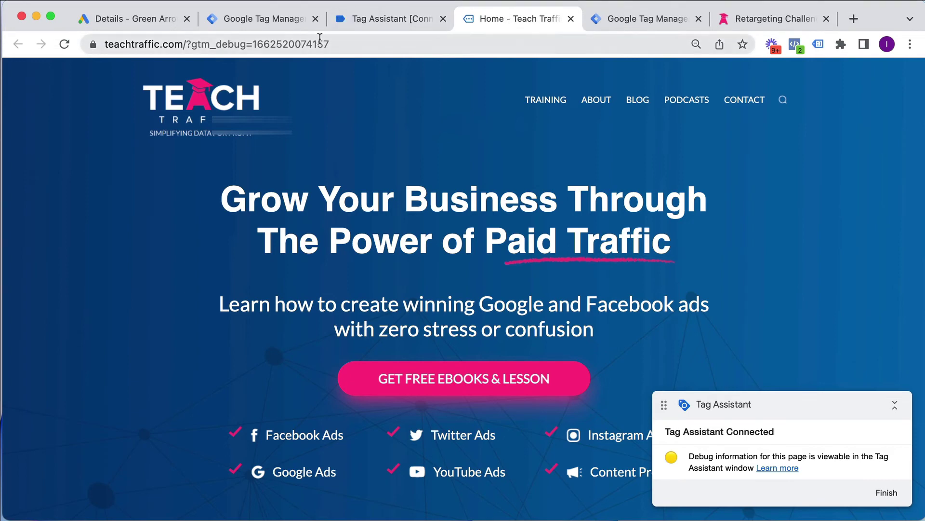
click(192, 44)
Load teachtraffic.com/retargeting-thank-you and confirm Google Ads Conversion - Purchase Challenge fired once
drag(187, 44, 314, 57)
text(re)
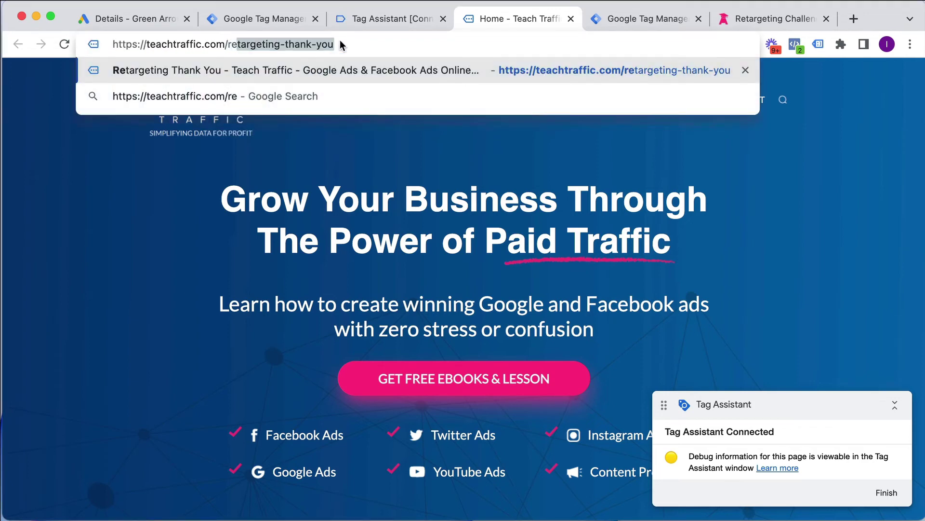
key(Return)
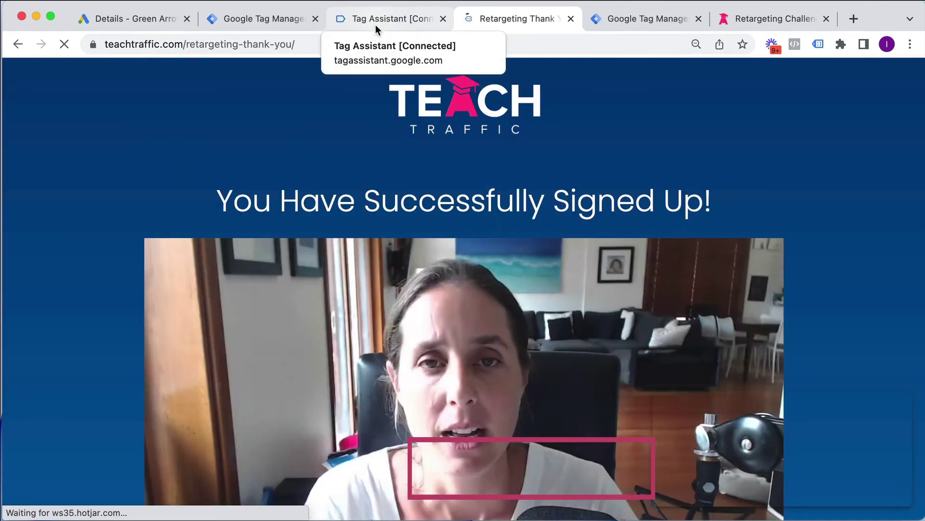
click(375, 24)
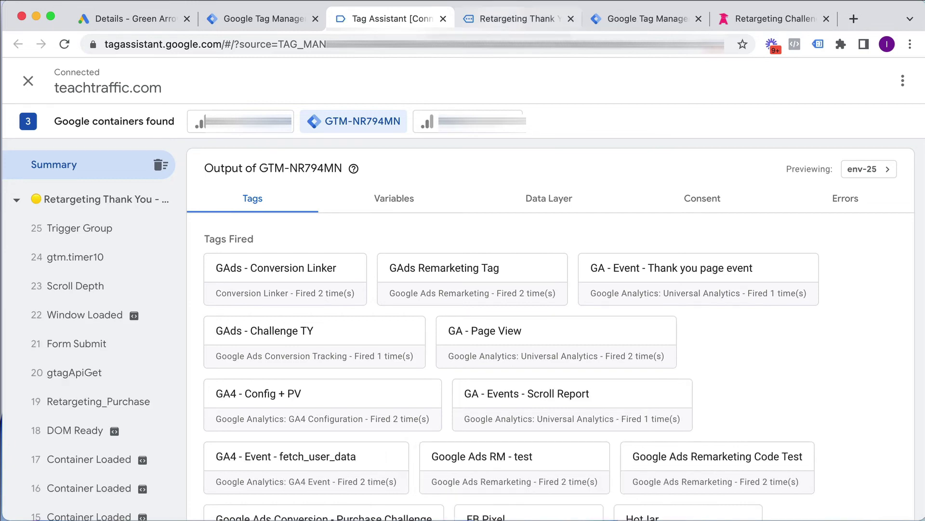
click(498, 19)
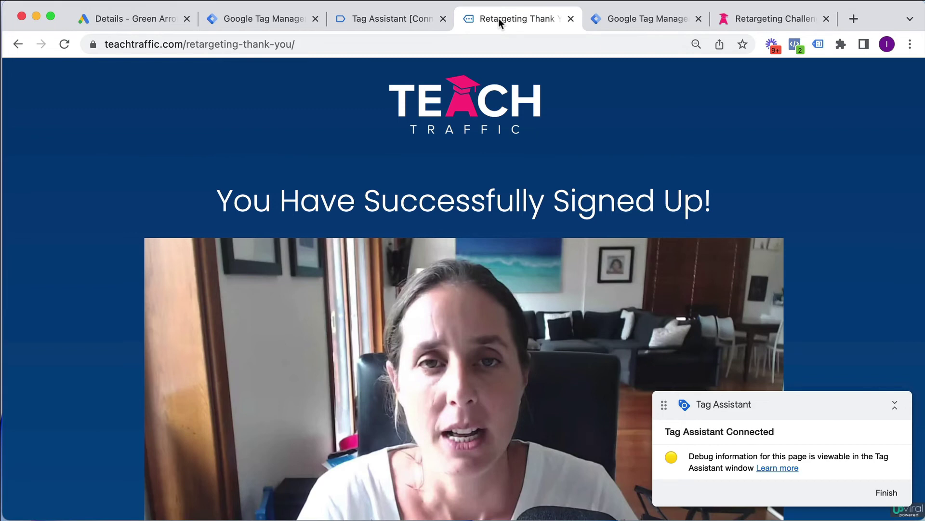
Close the thank-you page and Tag Assistant debug tabs, returning to the GTM workspace
click(571, 19)
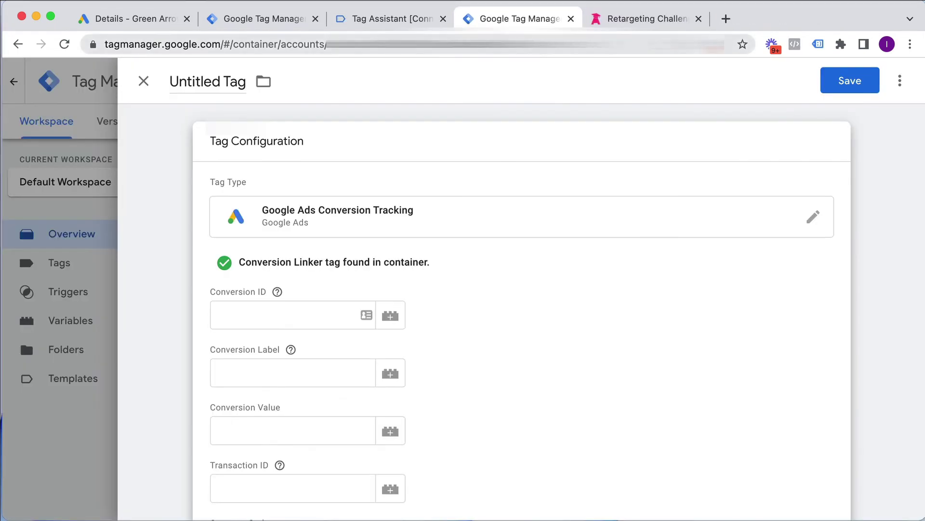
click(377, 19)
click(443, 19)
click(250, 19)
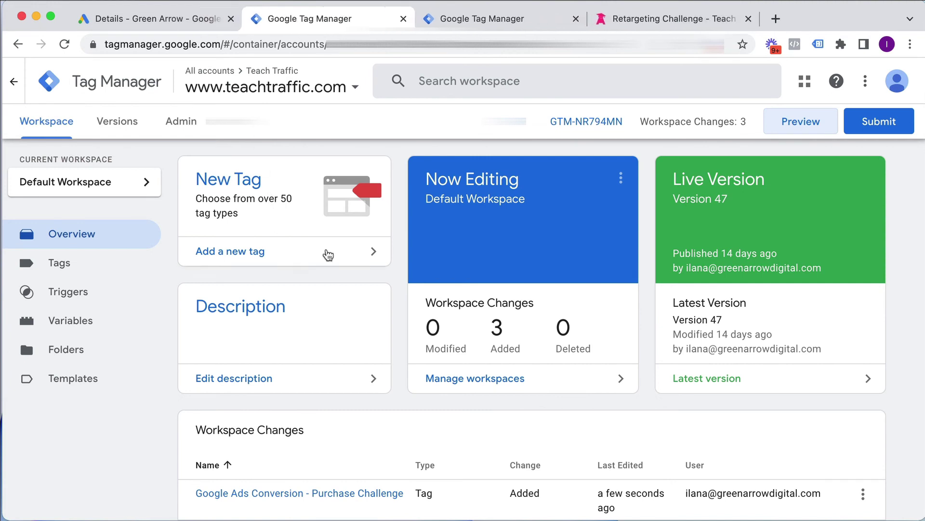
Review the Submit Changes settings for publishing to Live, then close the panel without submitting
click(881, 133)
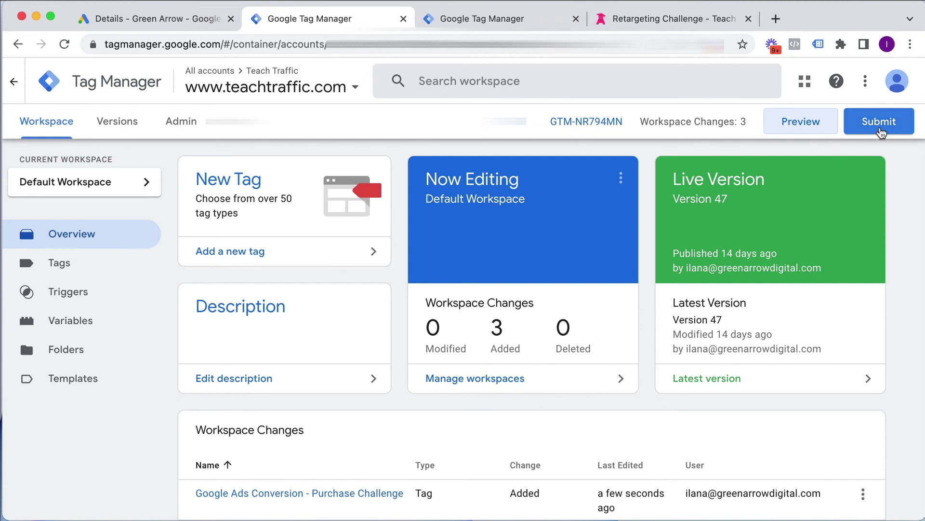
click(881, 133)
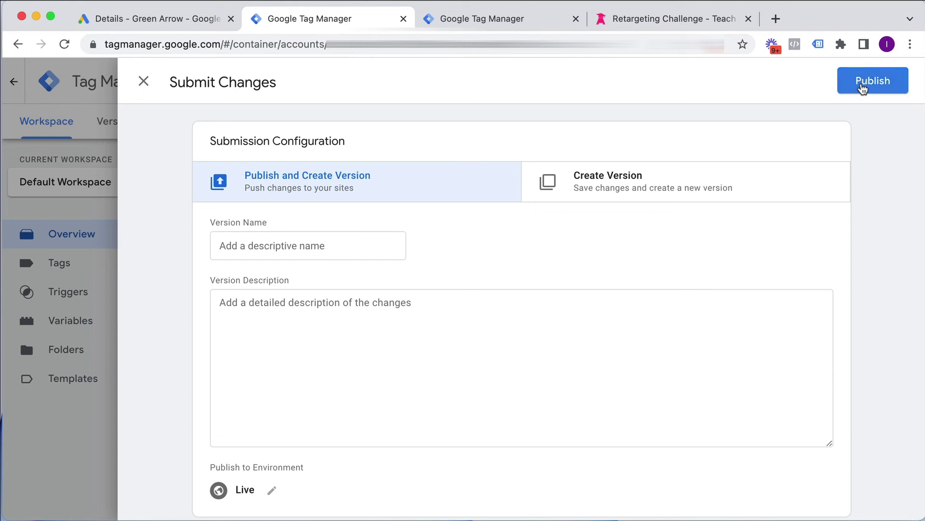
click(147, 89)
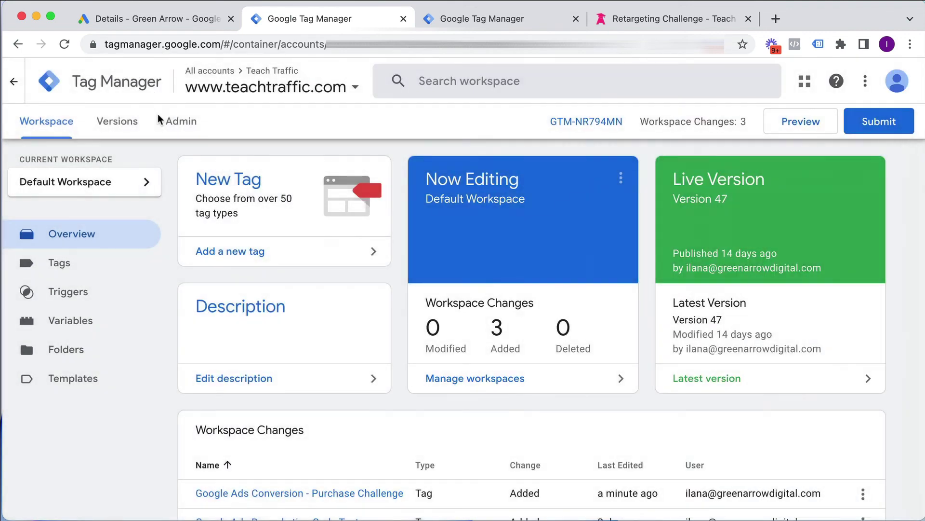
Change the Retargeting Challenge page address to load /retargeting-thank-you
click(675, 19)
drag(251, 43, 323, 49)
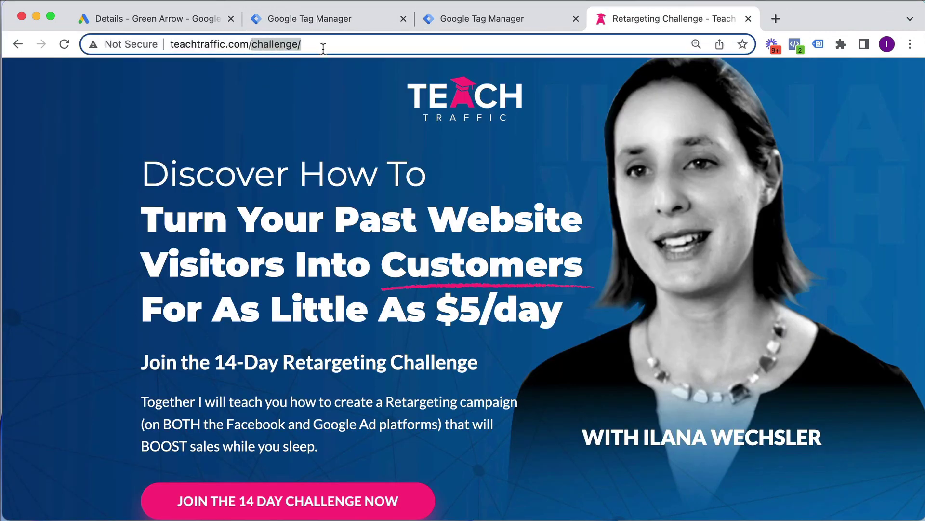
text(ret)
key(Return)
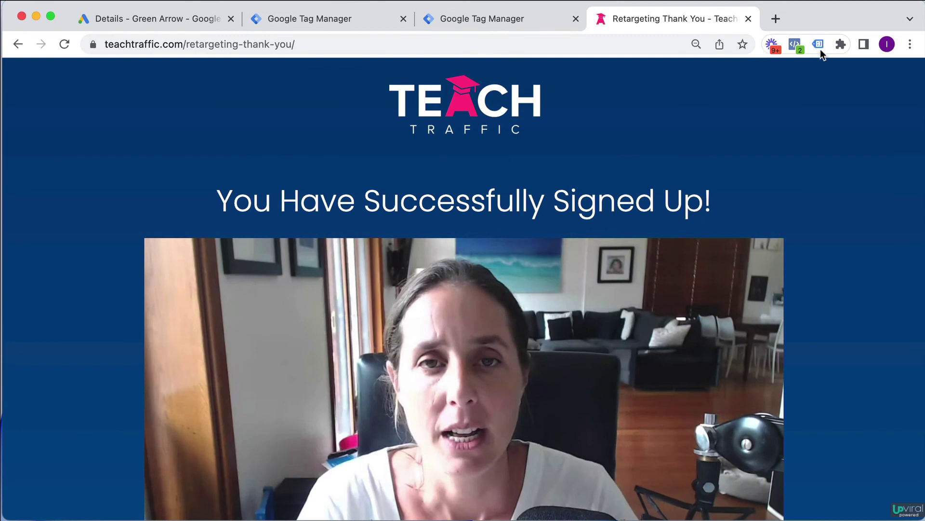
Enable Tag Assistant Legacy, reload the page, and view its 7 detected tags including Google Ads Conversion Tracking
click(818, 45)
click(538, 200)
click(246, 135)
click(64, 45)
click(814, 46)
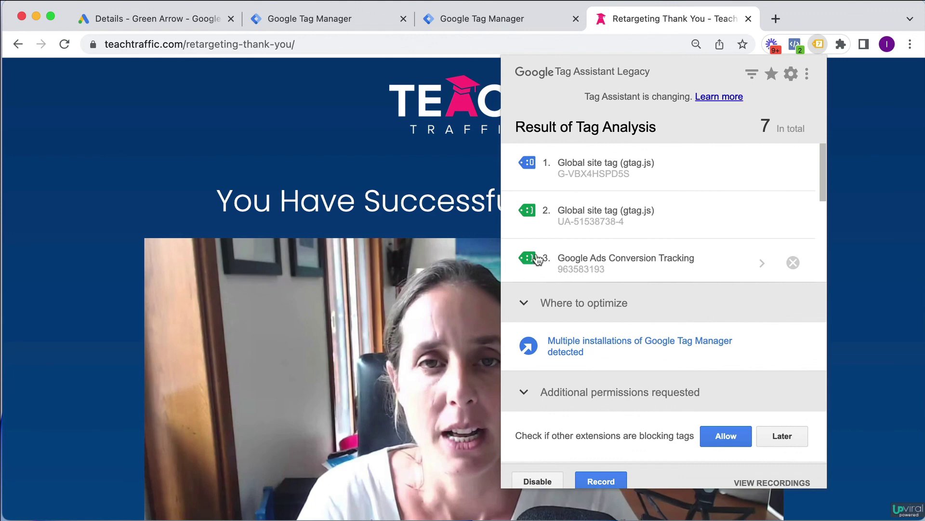
click(136, 97)
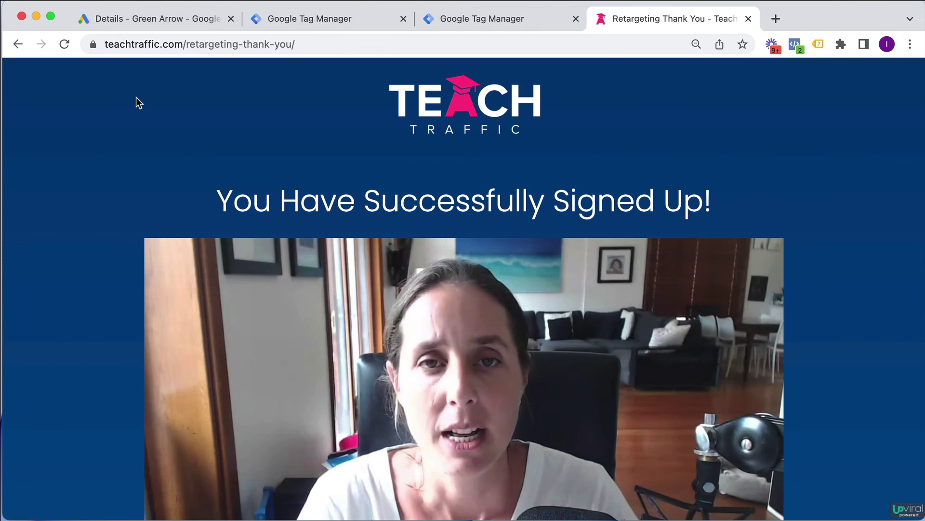